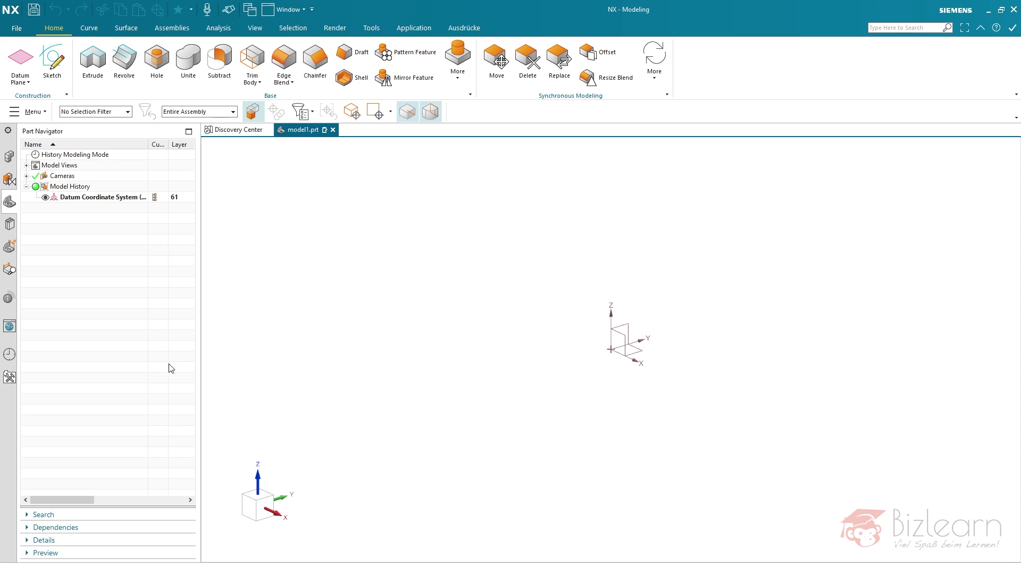
Import 001_scale_calculator.dxf from the NX2212_SketchGroup Improvement folder into the work part.
{"action": "left_click", "coordinate": [21, 28]}
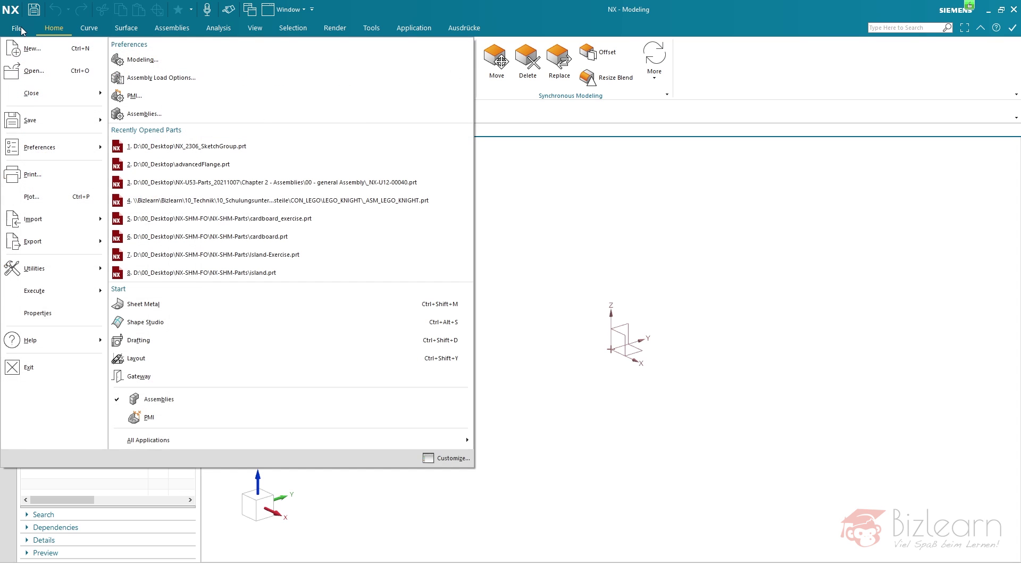
{"action": "mouse_move", "coordinate": [84, 216]}
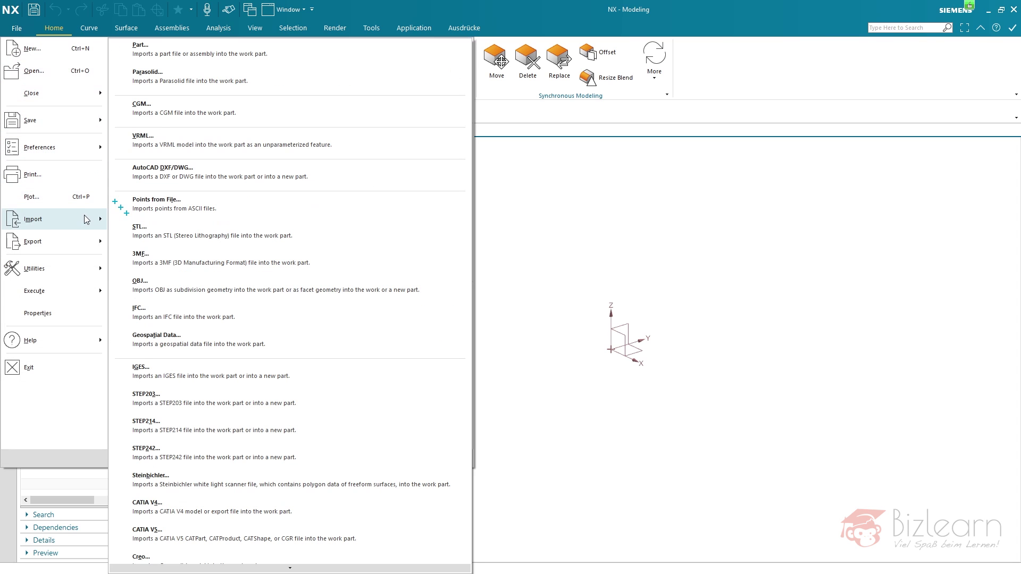
{"action": "left_click", "coordinate": [183, 177]}
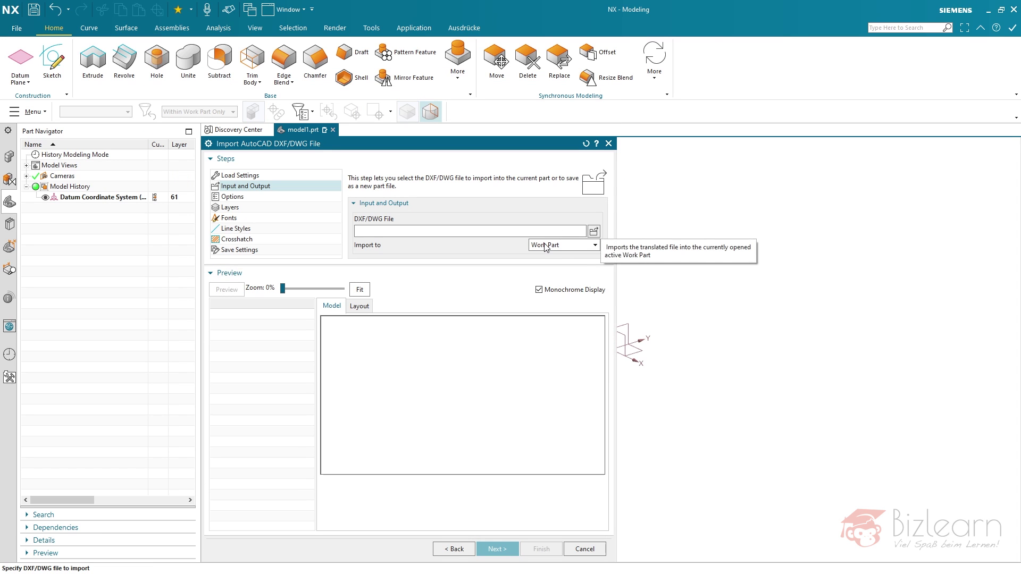
{"action": "left_click", "coordinate": [593, 231]}
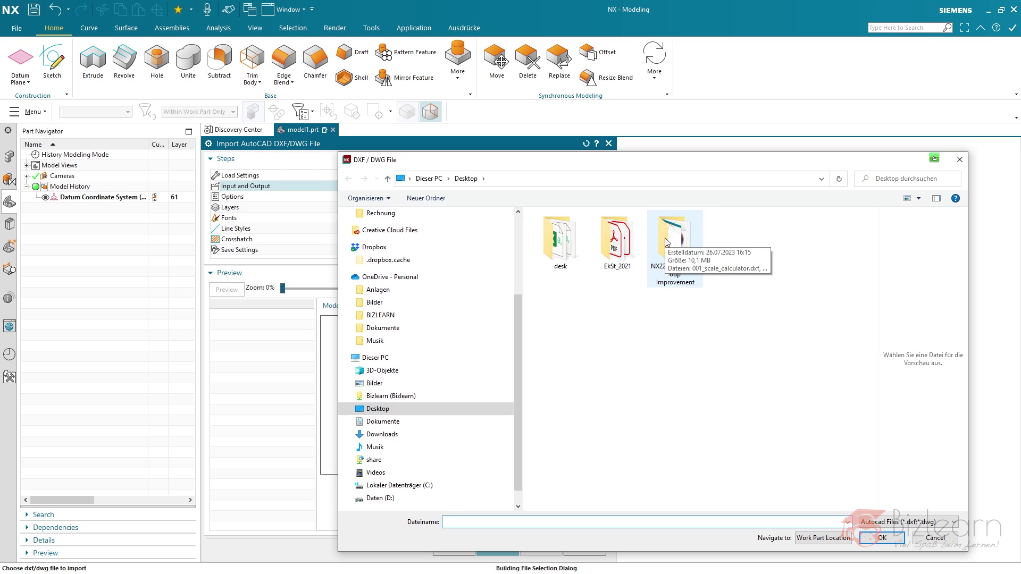
{"action": "double_click", "coordinate": [677, 260]}
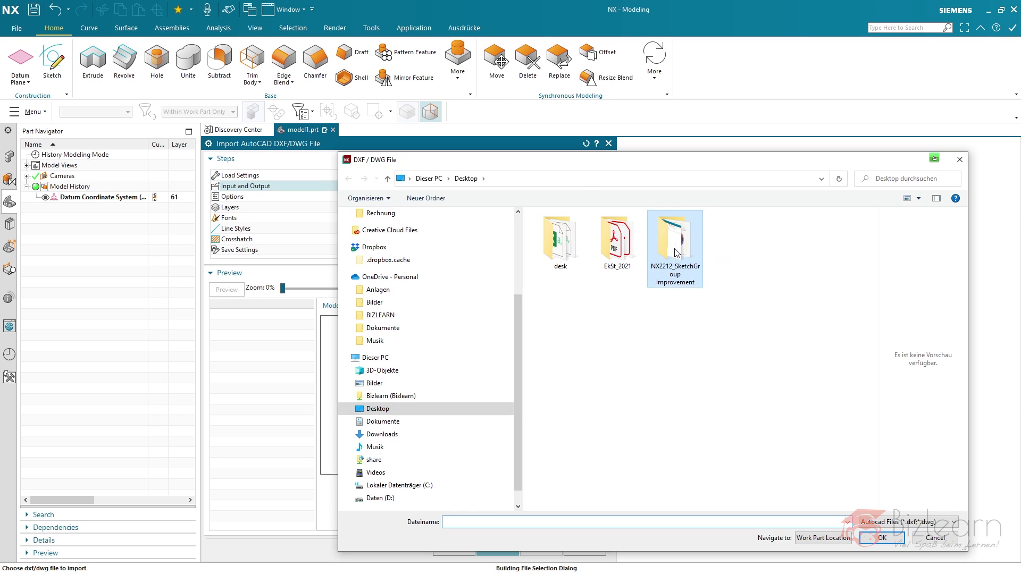
{"action": "left_click", "coordinate": [573, 236]}
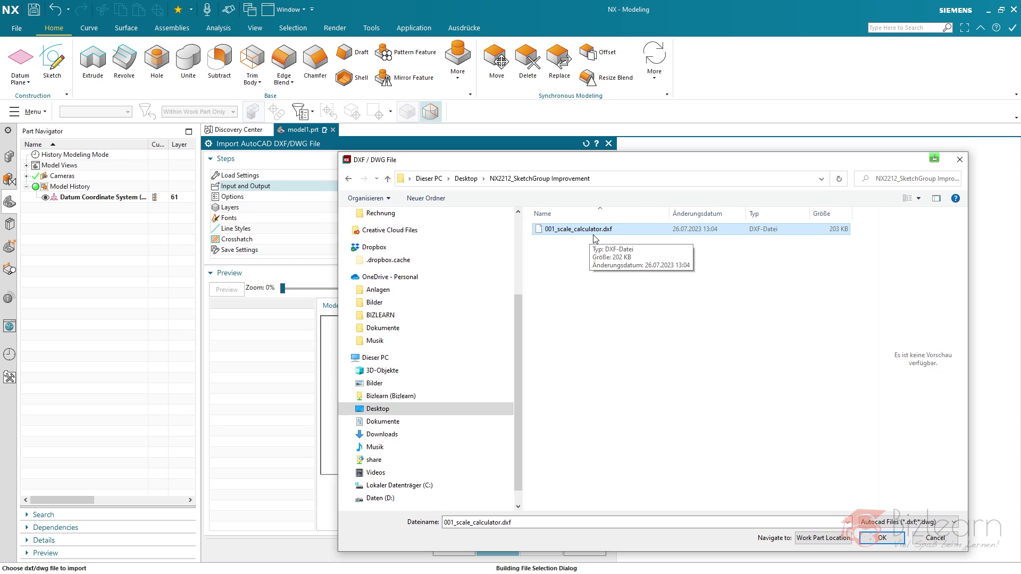
{"action": "left_click", "coordinate": [866, 536]}
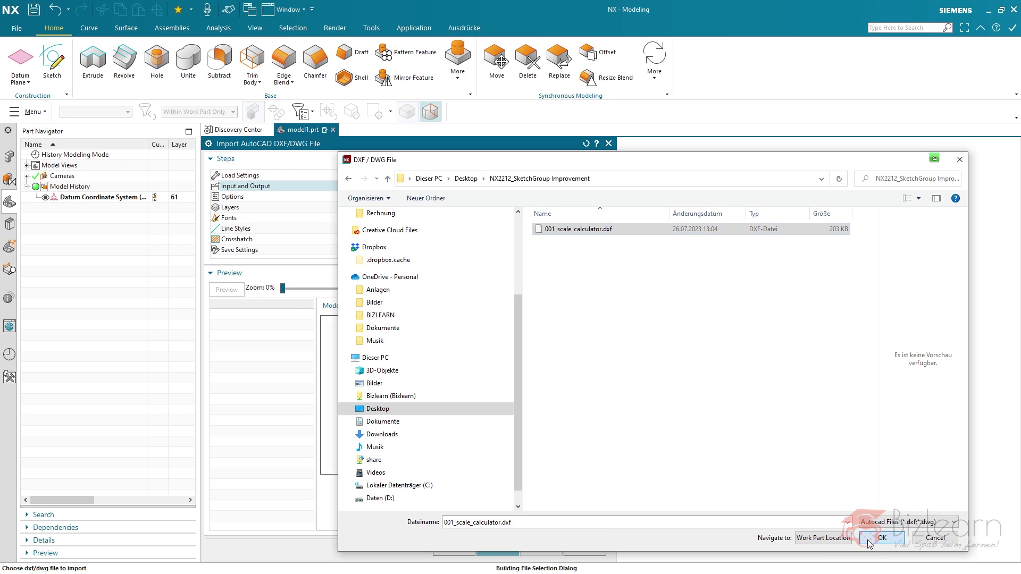
{"action": "middle_click", "coordinate": [745, 478]}
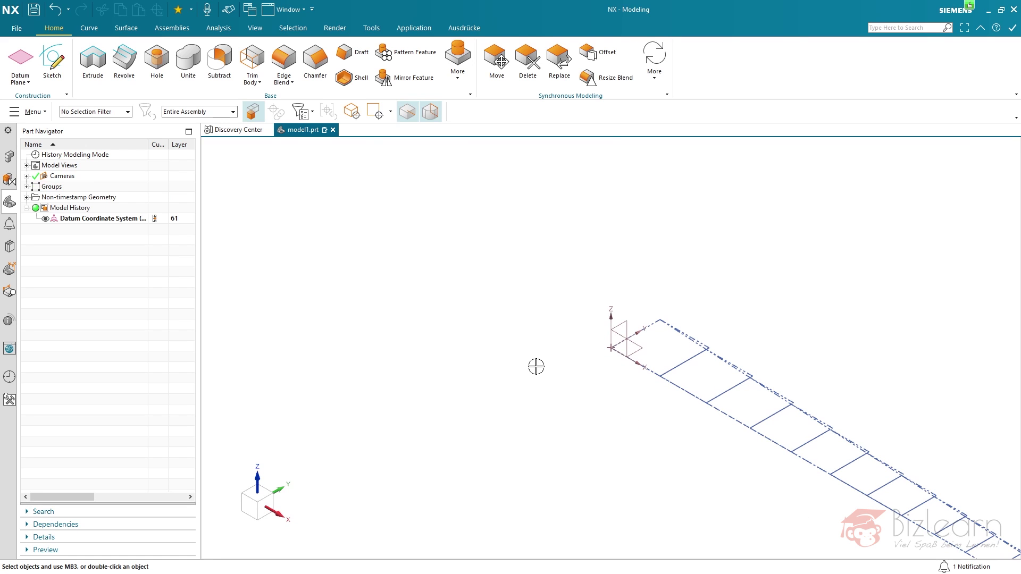
Fit the view to show the whole tapered ladder of imported scale lines.
{"action": "key", "text": "ctrl+f"}
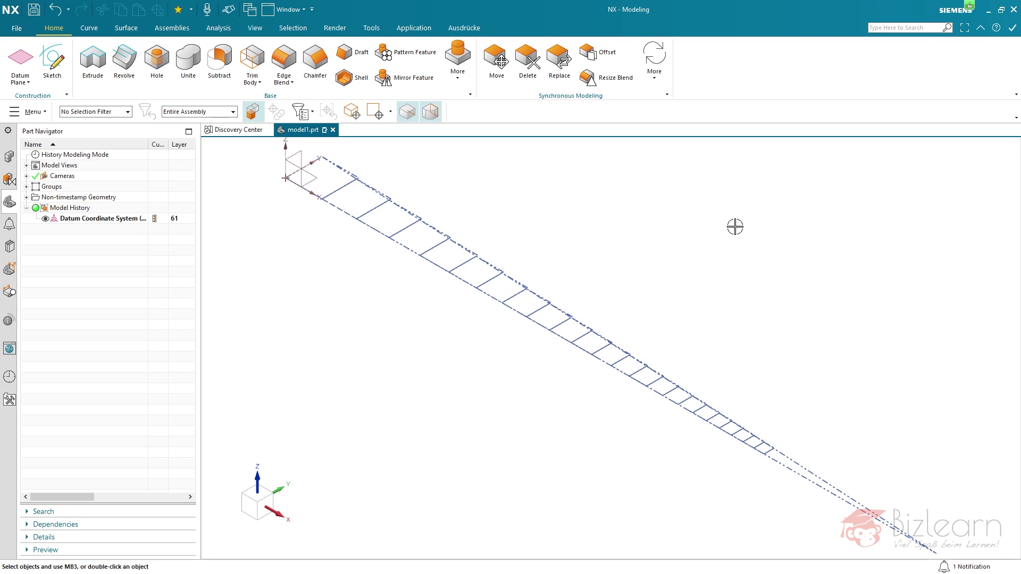
In Early Access Features, set 'Use the new solver and UI for sketching' to Off and confirm.
{"action": "left_click", "coordinate": [17, 30]}
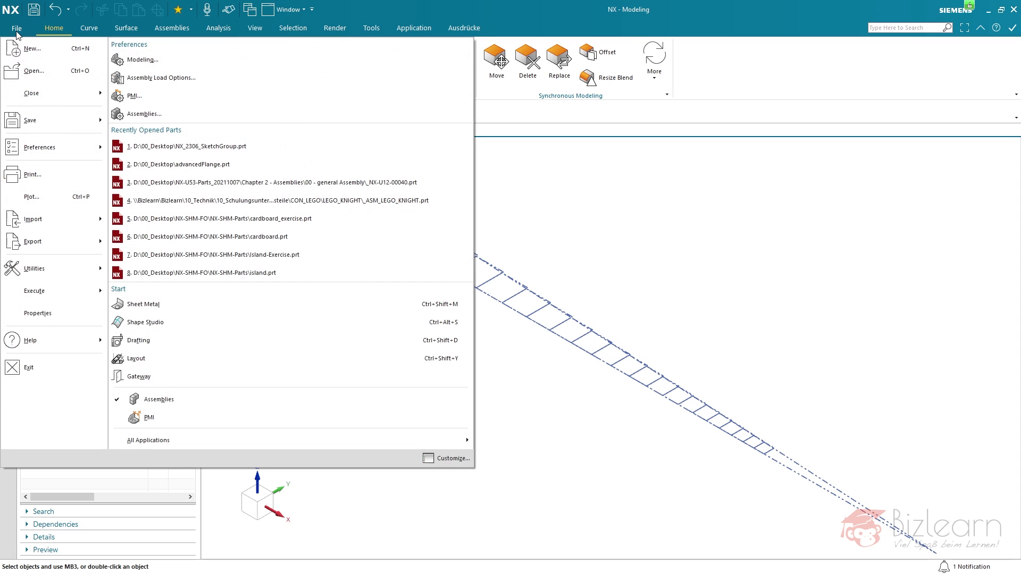
{"action": "mouse_move", "coordinate": [53, 268]}
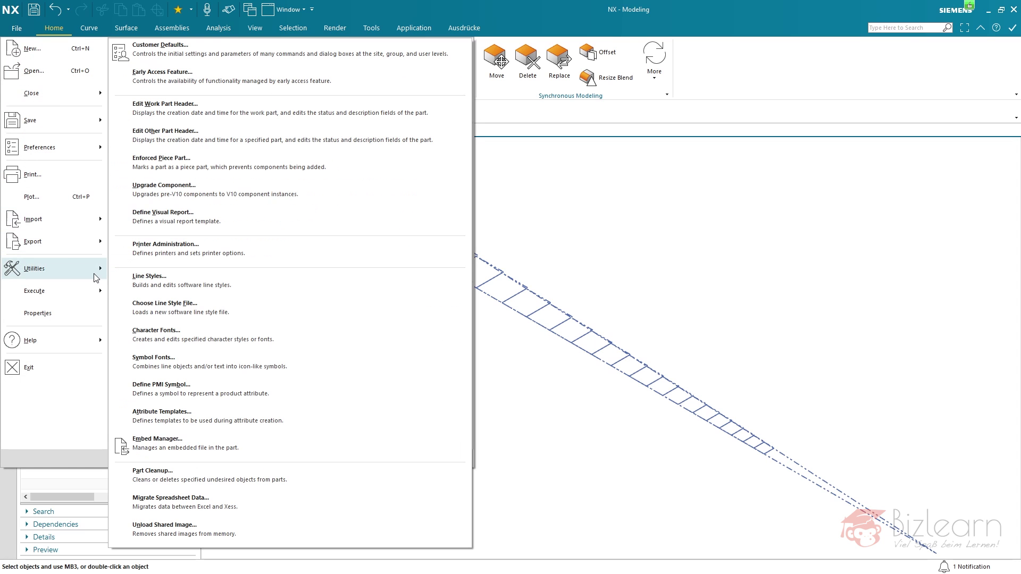
{"action": "left_click", "coordinate": [154, 76]}
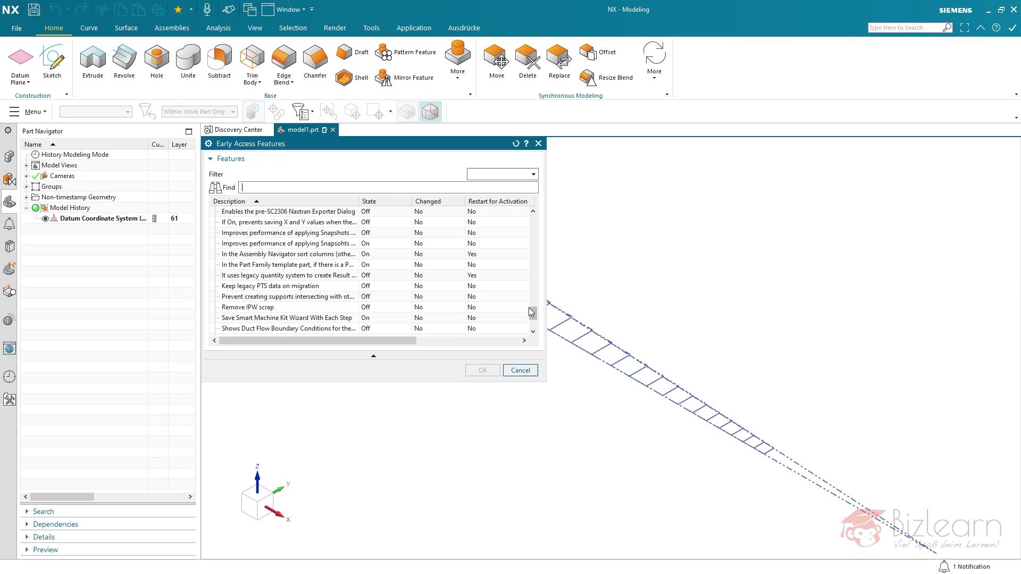
{"action": "scroll", "coordinate": [499, 308], "scroll_direction": "down", "scroll_amount": 1}
{"action": "scroll", "coordinate": [498, 308], "scroll_direction": "down", "scroll_amount": 1}
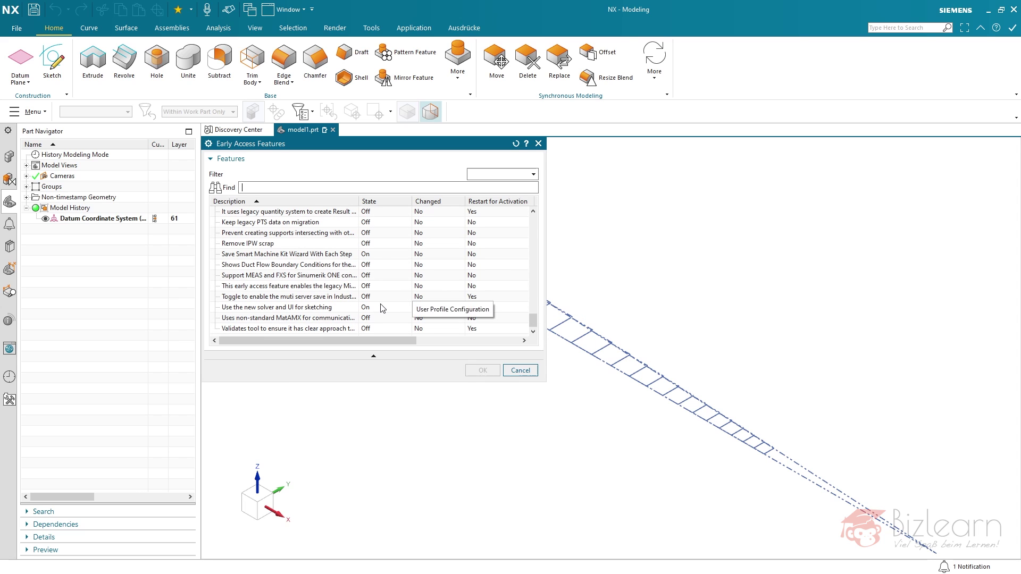
{"action": "left_click", "coordinate": [324, 308]}
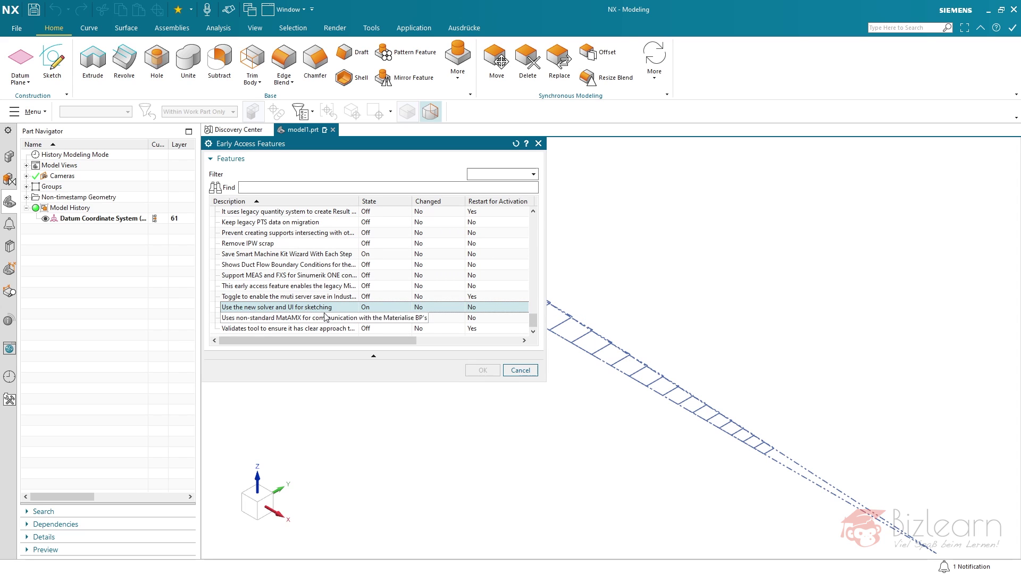
{"action": "left_click", "coordinate": [365, 311]}
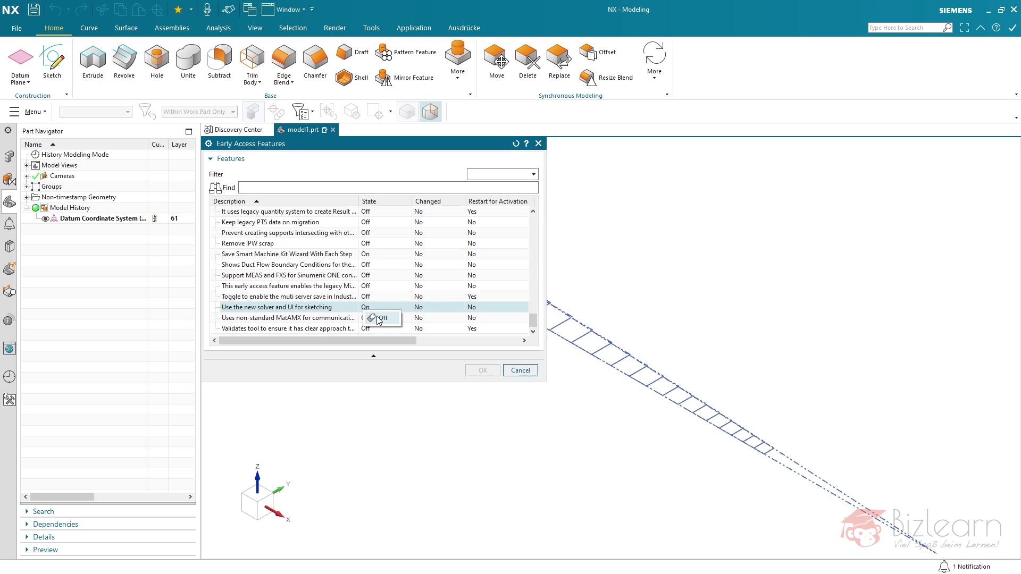
{"action": "left_click", "coordinate": [380, 323]}
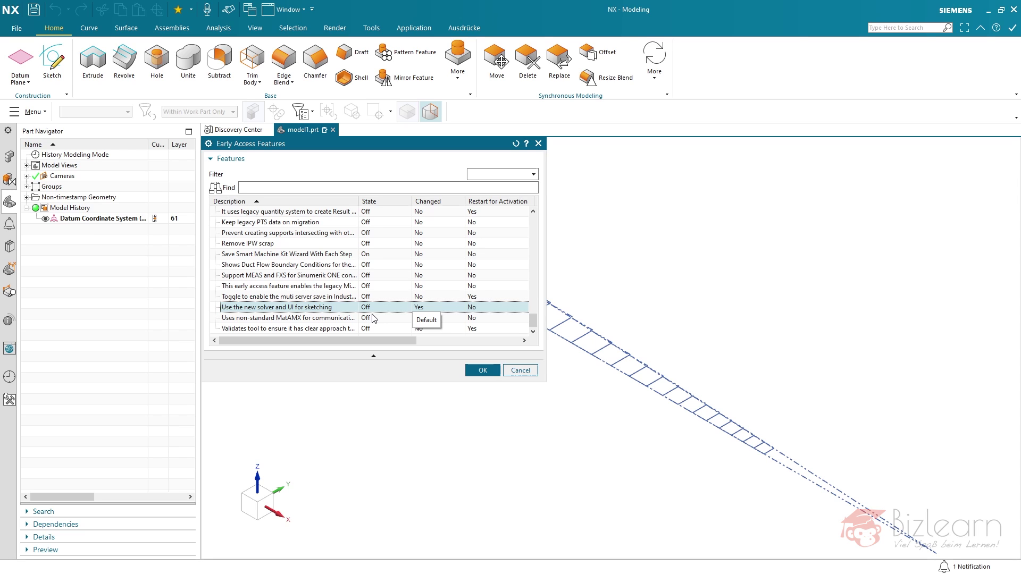
{"action": "middle_click", "coordinate": [585, 278]}
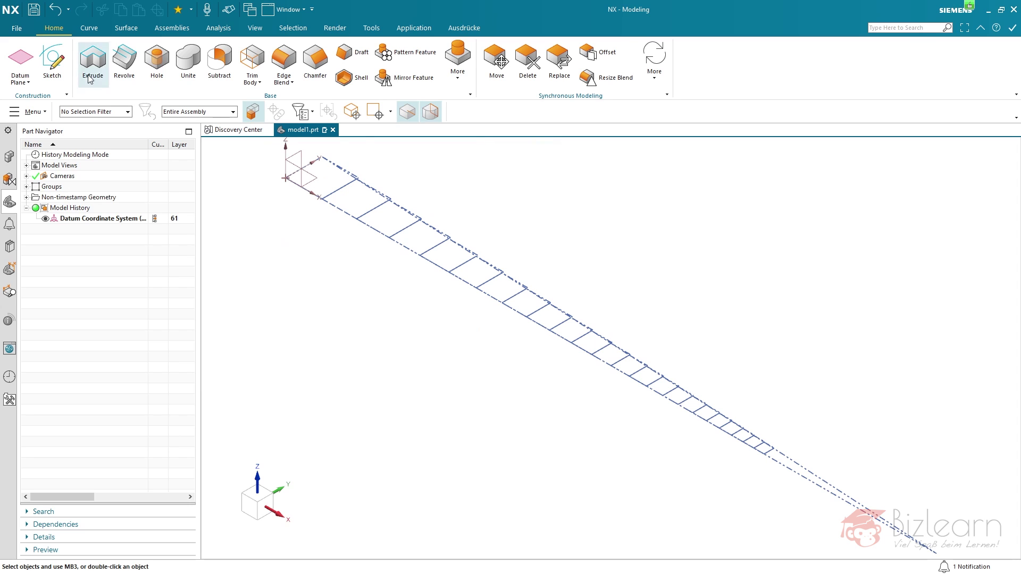
Start a new sketch on the default plane, cancelling the automatic line tool.
{"action": "left_click", "coordinate": [59, 64]}
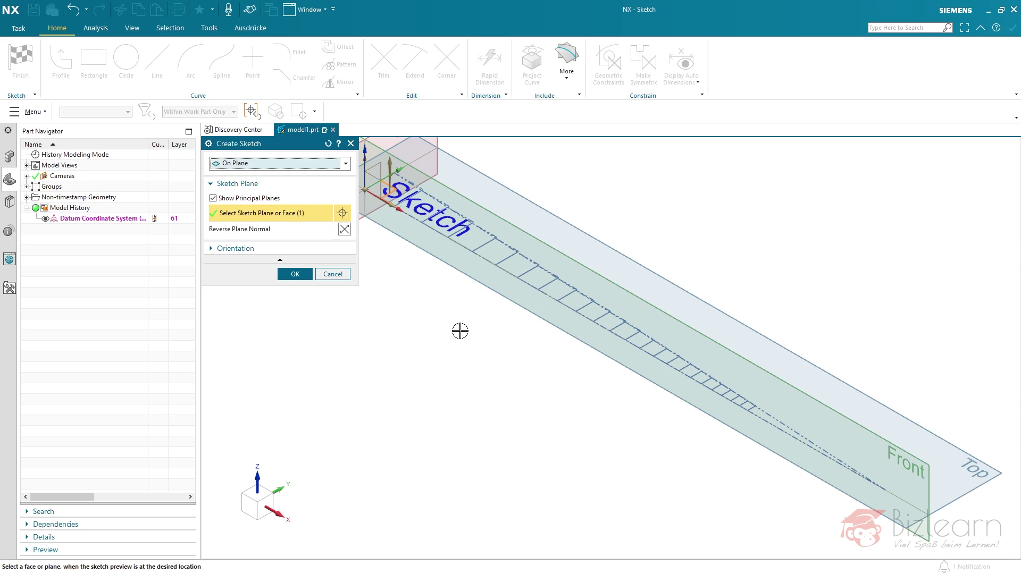
{"action": "middle_click", "coordinate": [550, 453]}
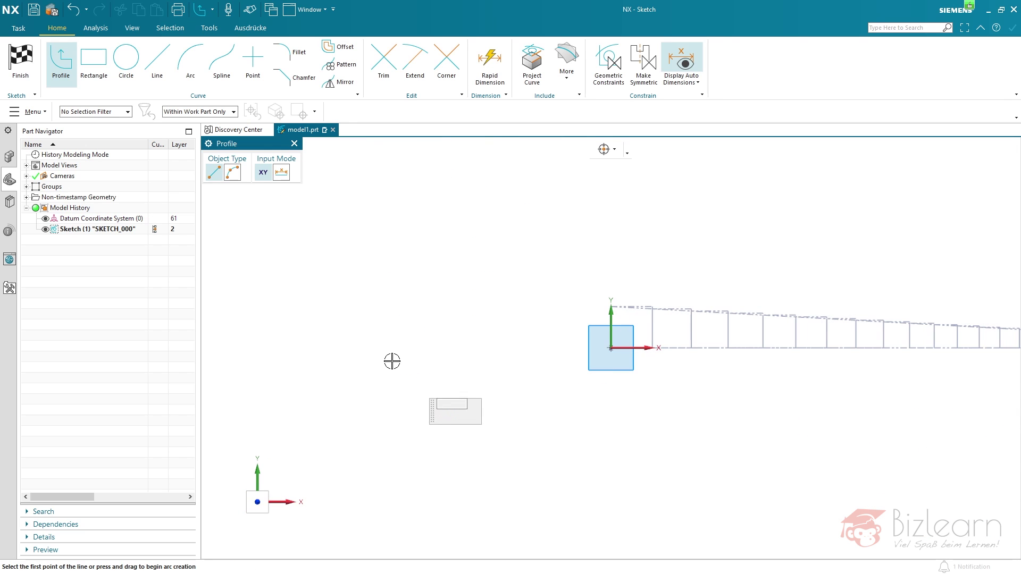
{"action": "key", "text": "Escape"}
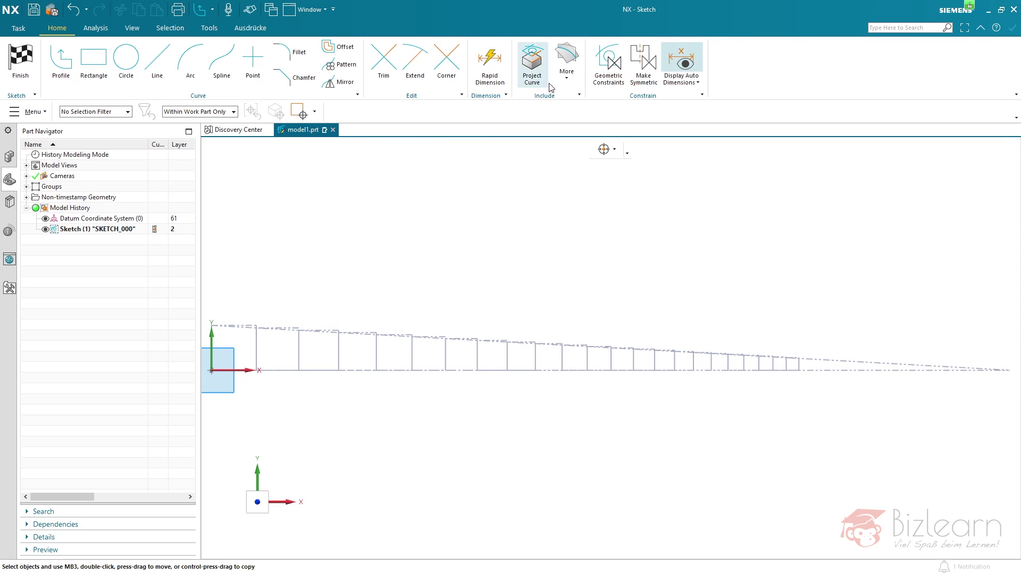
Add all 98 imported curves to the sketch and turn off continuous auto dimensioning.
{"action": "left_click", "coordinate": [567, 63]}
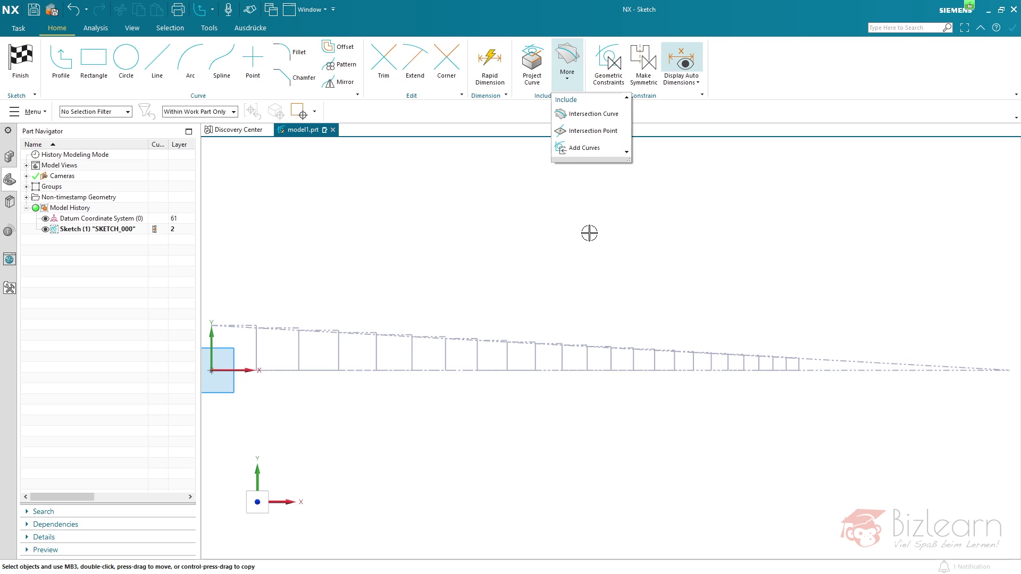
{"action": "left_click", "coordinate": [589, 151]}
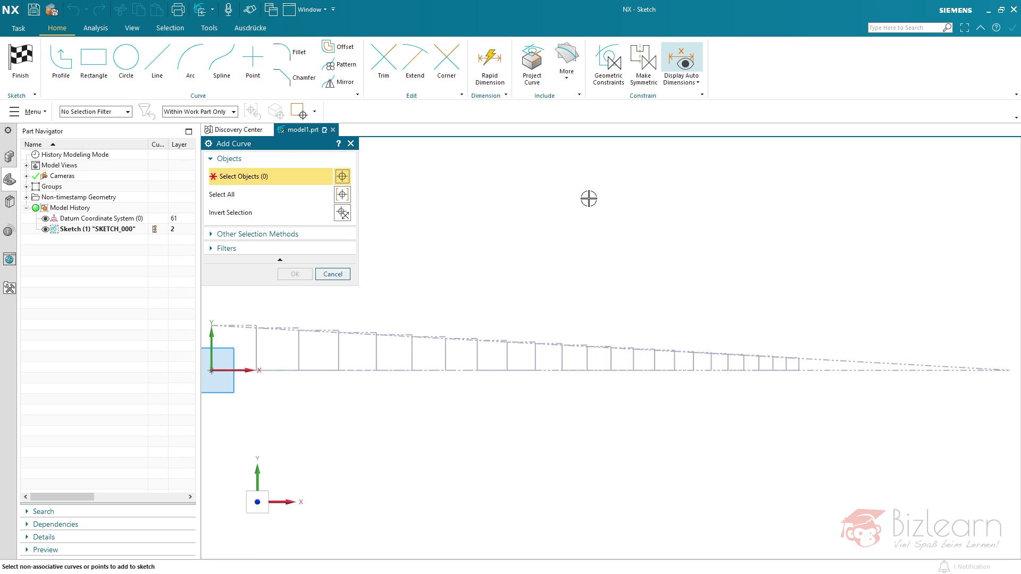
{"action": "key", "text": "ctrl+a"}
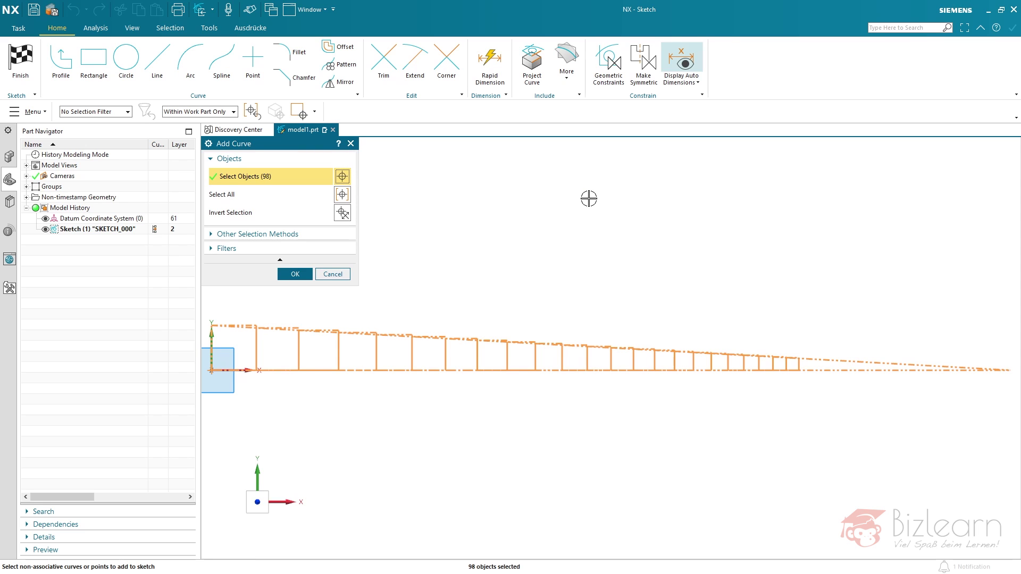
{"action": "middle_click", "coordinate": [582, 218]}
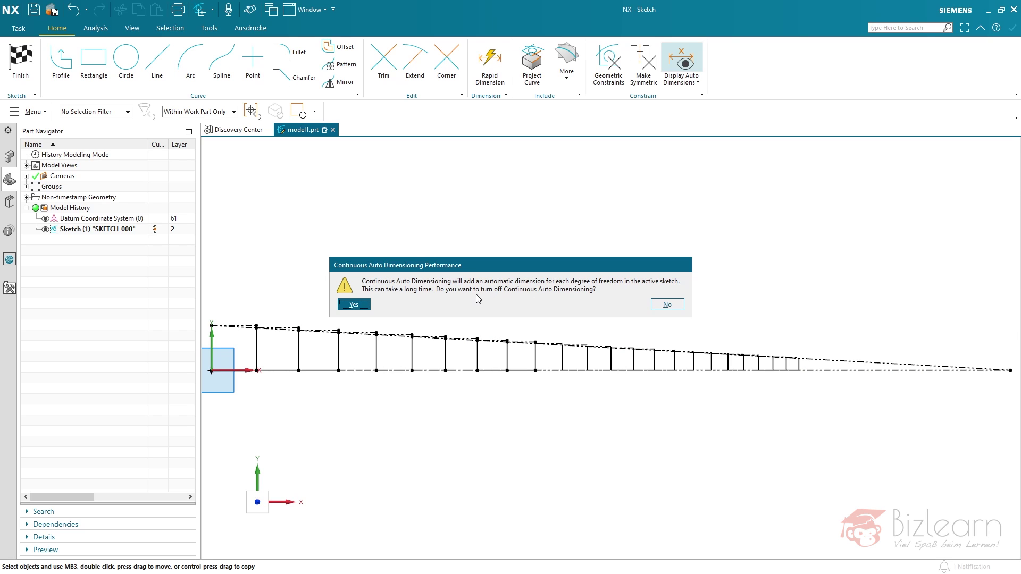
{"action": "left_click", "coordinate": [353, 304]}
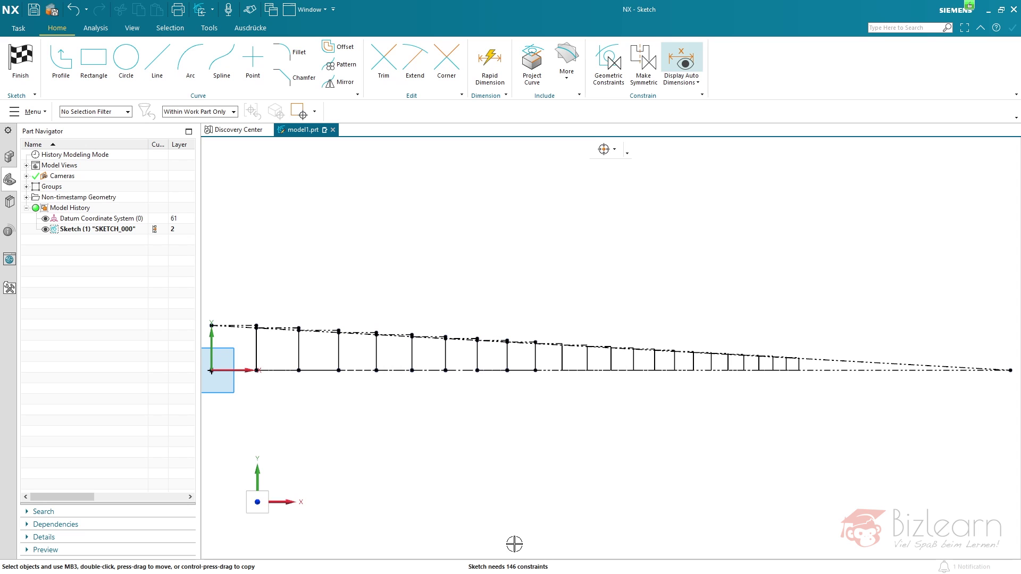
{"action": "left_click", "coordinate": [685, 84]}
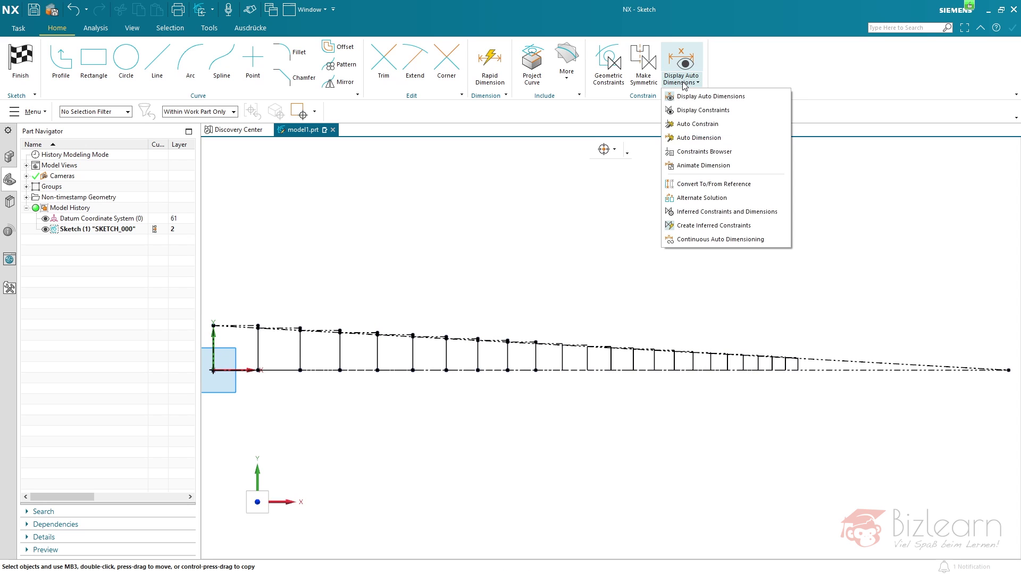
Auto-constrain all 98 curves with every constraint type and remote constraints enabled.
{"action": "left_click", "coordinate": [714, 124]}
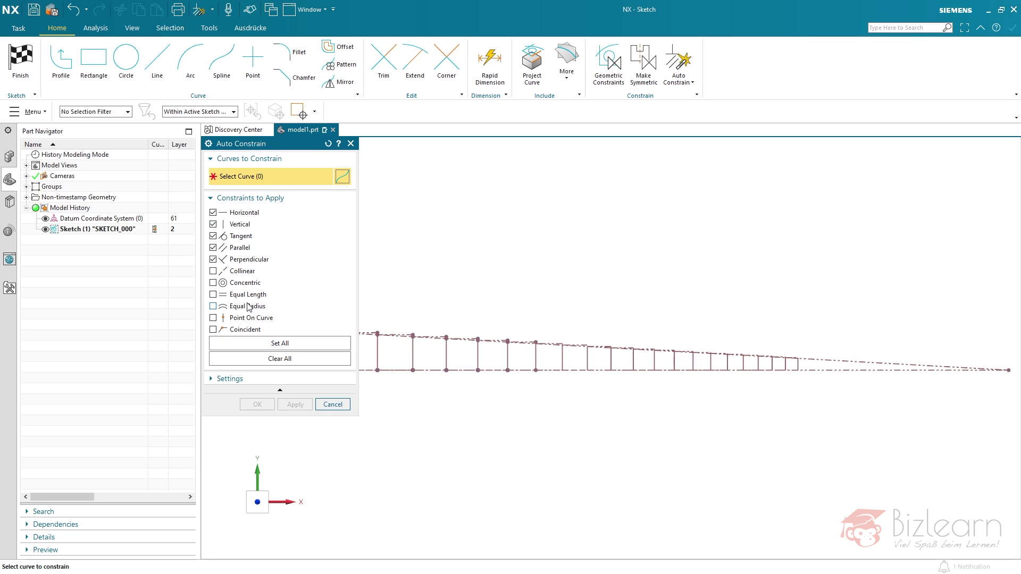
{"action": "left_click", "coordinate": [281, 344]}
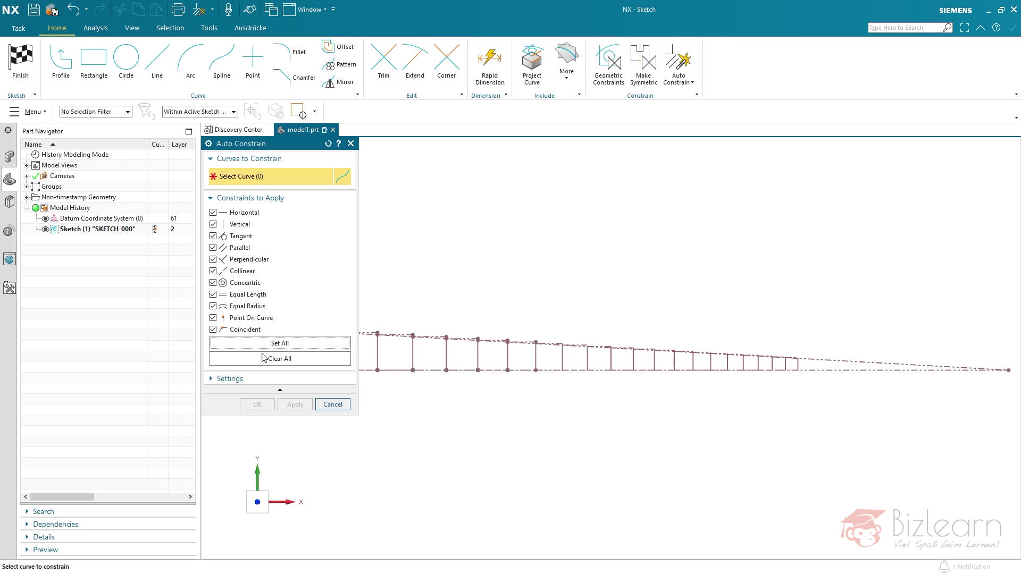
{"action": "left_click", "coordinate": [251, 379]}
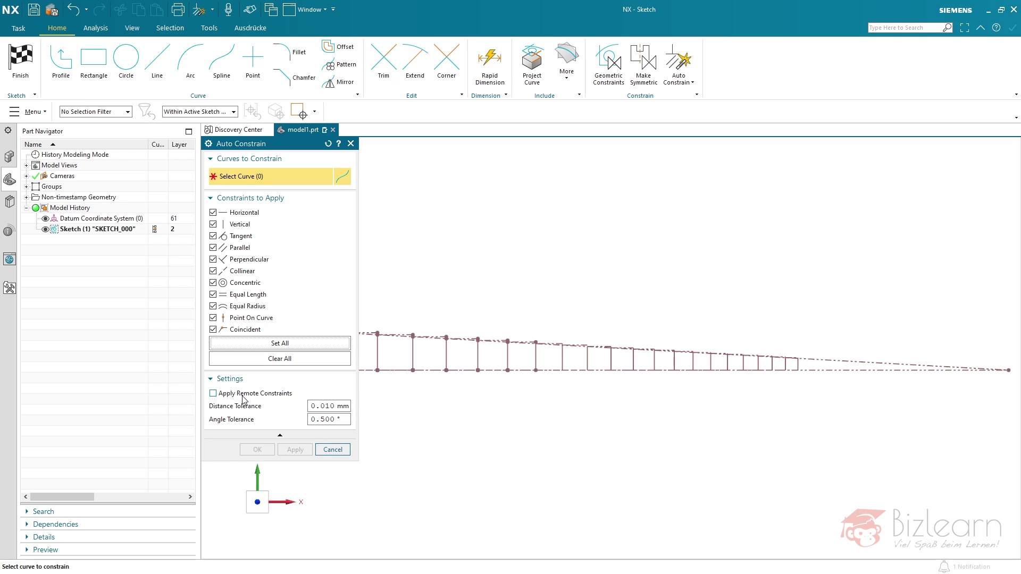
{"action": "left_click", "coordinate": [243, 397]}
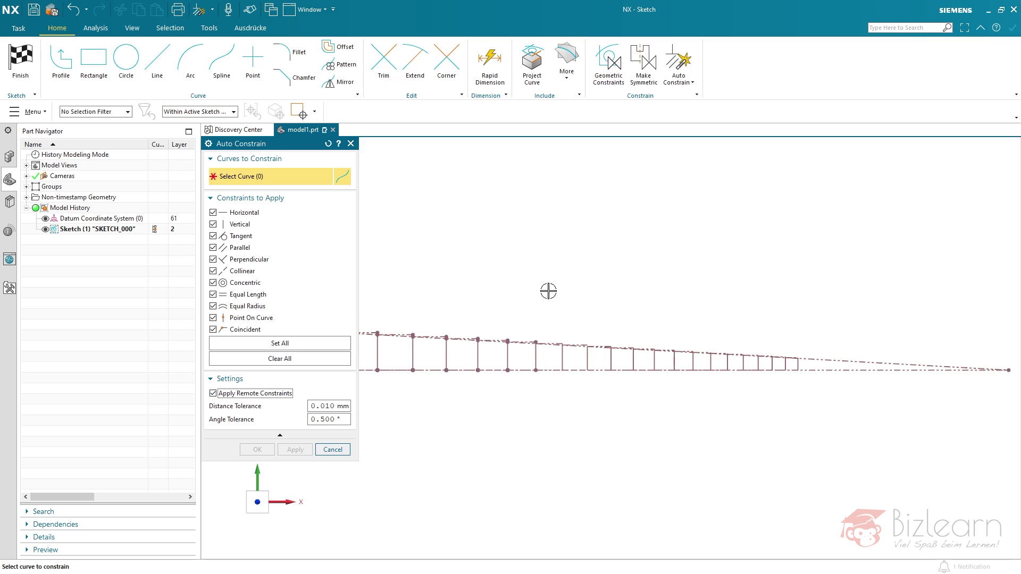
{"action": "scroll", "coordinate": [573, 291], "scroll_direction": "down", "scroll_amount": 1}
{"action": "scroll", "coordinate": [573, 291], "scroll_direction": "down", "scroll_amount": 1}
{"action": "key", "text": "ctrl+a"}
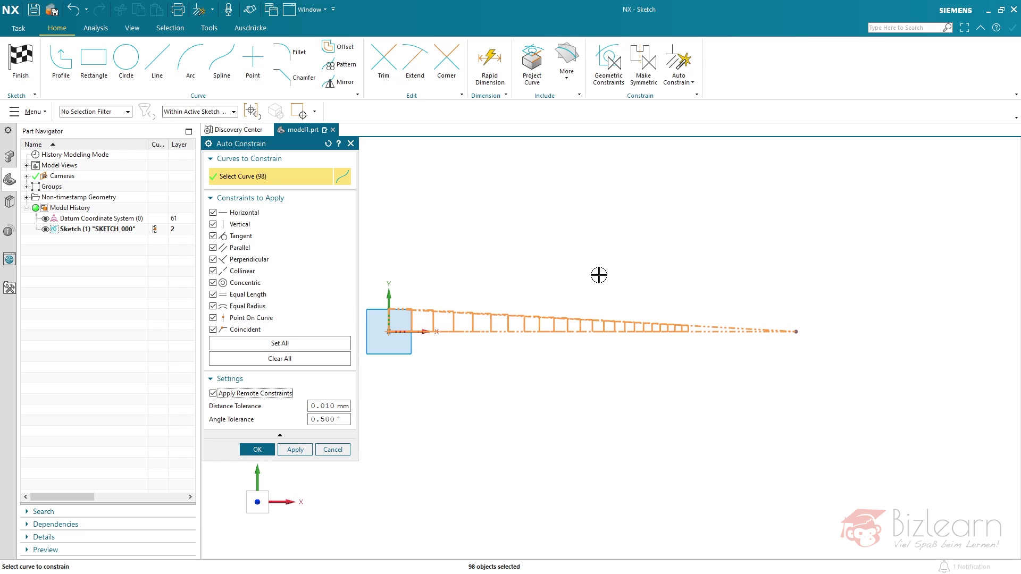
{"action": "left_click", "coordinate": [269, 450]}
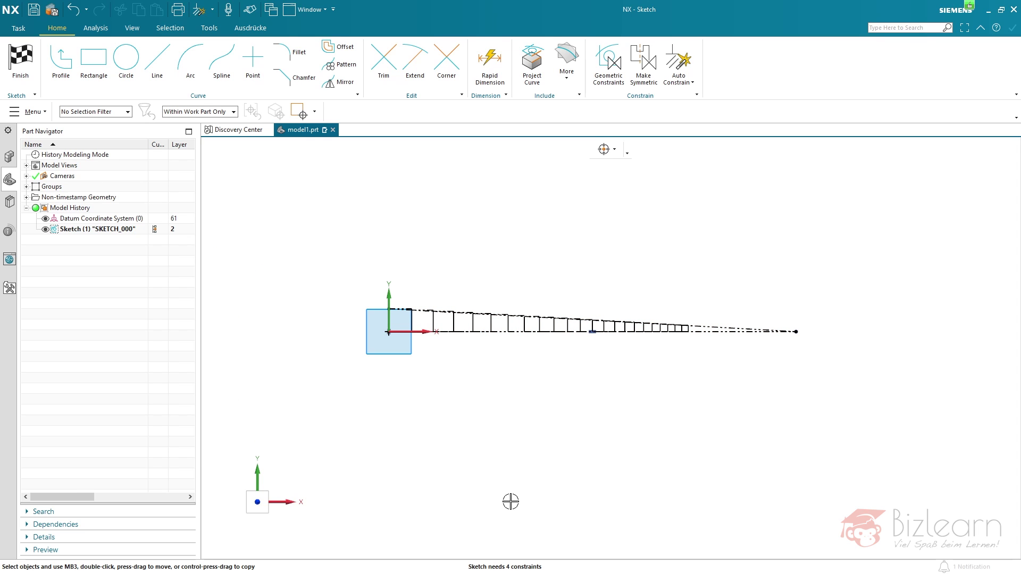
Dimension the base line's overall length as 635, placed below the sketch.
{"action": "scroll", "coordinate": [698, 332], "scroll_direction": "up", "scroll_amount": 3}
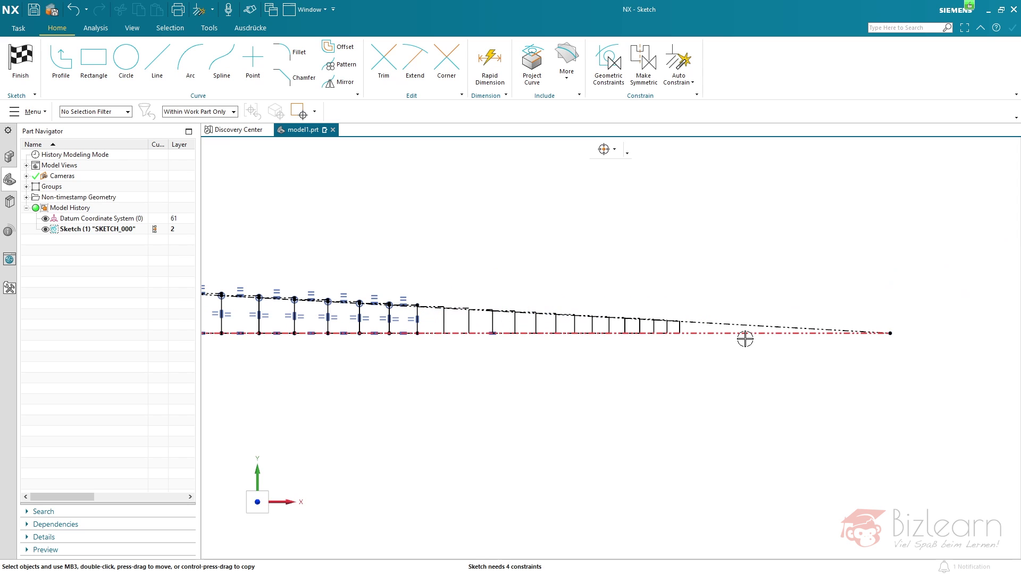
{"action": "left_click", "coordinate": [745, 335]}
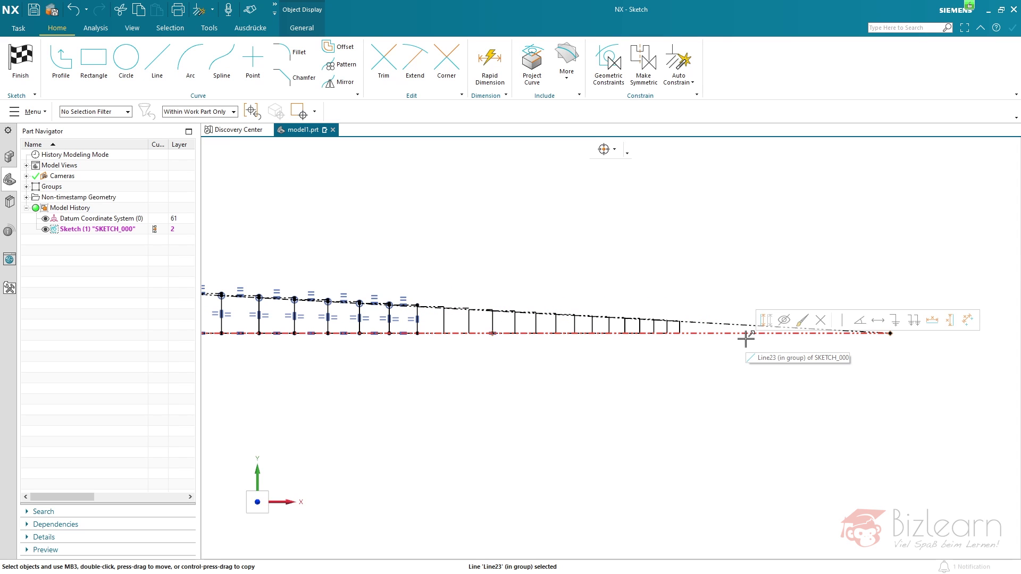
{"action": "left_click", "coordinate": [932, 320]}
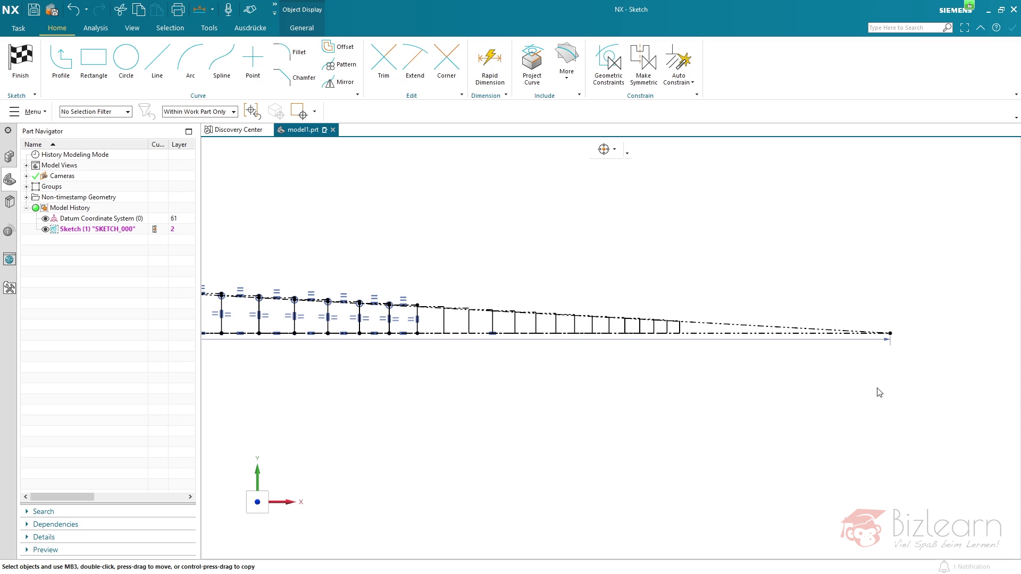
{"action": "left_click", "coordinate": [524, 360]}
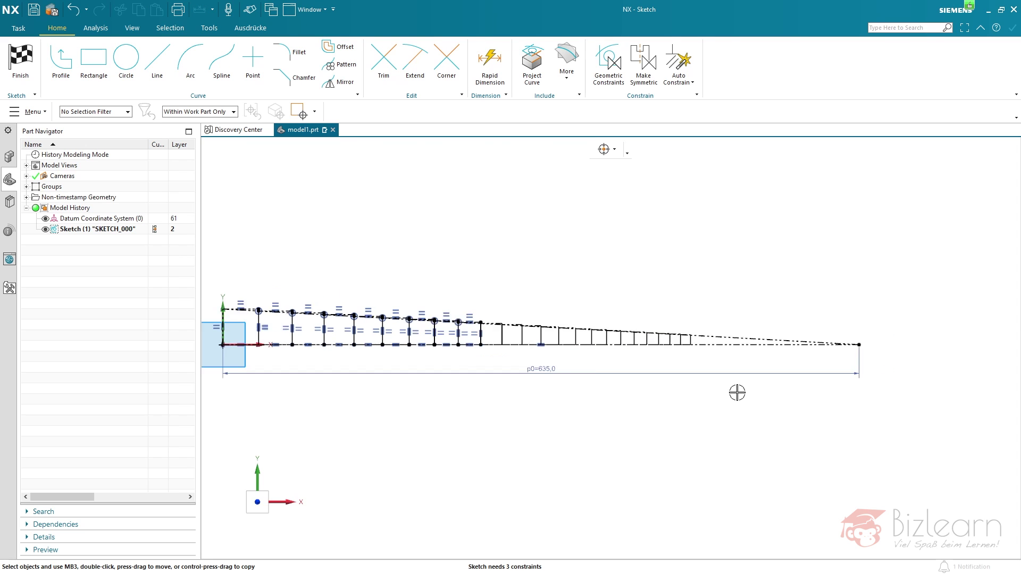
Constrain an endpoint to lie on the base line.
{"action": "scroll", "coordinate": [576, 364], "scroll_direction": "up", "scroll_amount": 5}
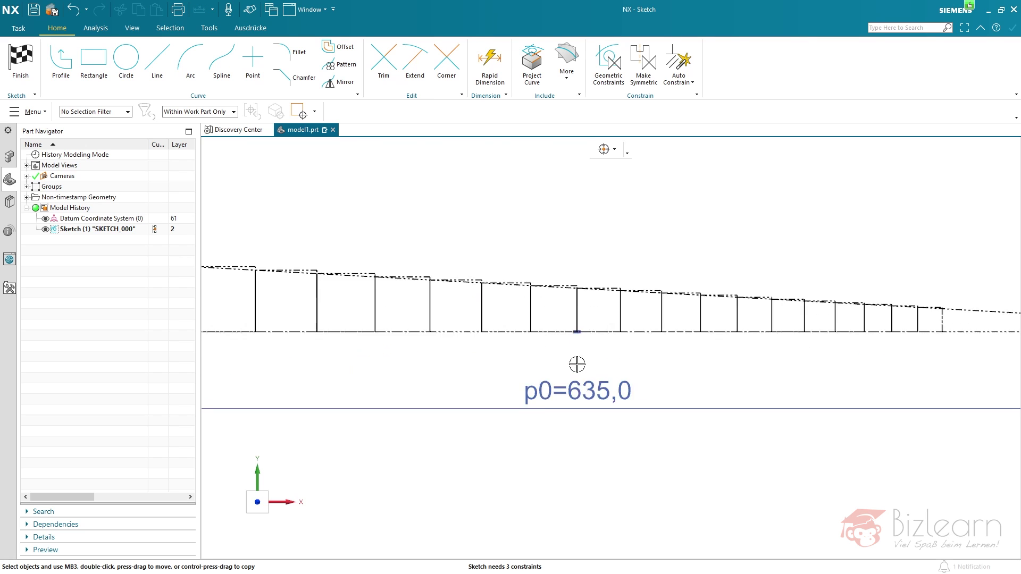
{"action": "scroll", "coordinate": [576, 364], "scroll_direction": "up", "scroll_amount": 3}
{"action": "left_click", "coordinate": [578, 301]}
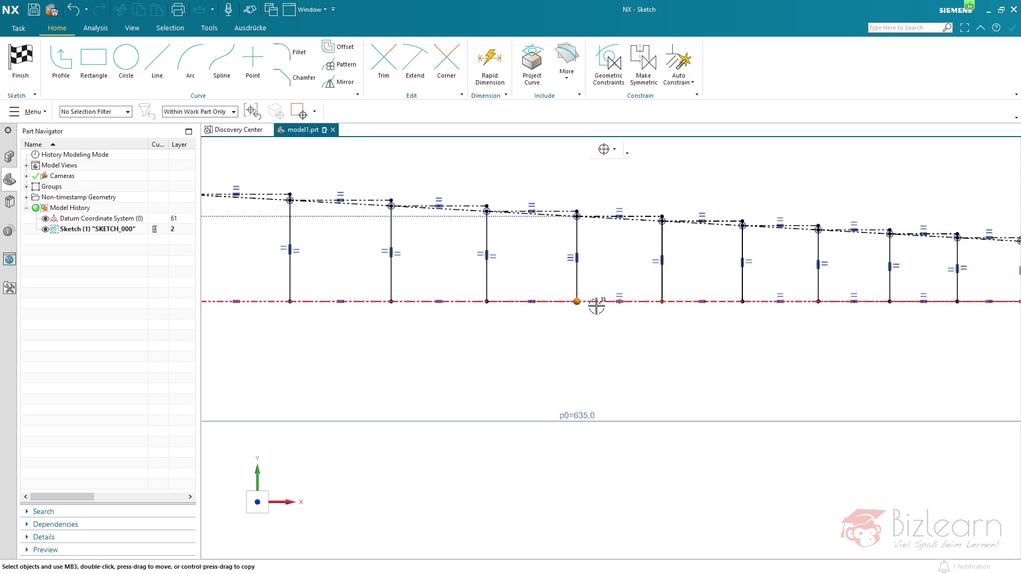
{"action": "left_click", "coordinate": [595, 302]}
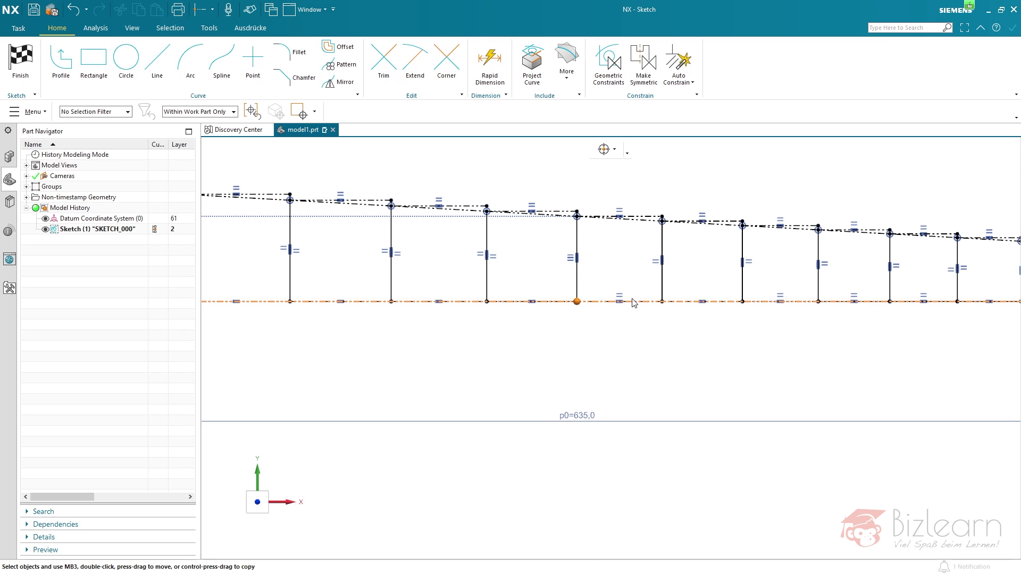
{"action": "key", "text": "Escape"}
Change the p0 length dimension from 635 to 600.
{"action": "scroll", "coordinate": [611, 321], "scroll_direction": "down", "scroll_amount": 5}
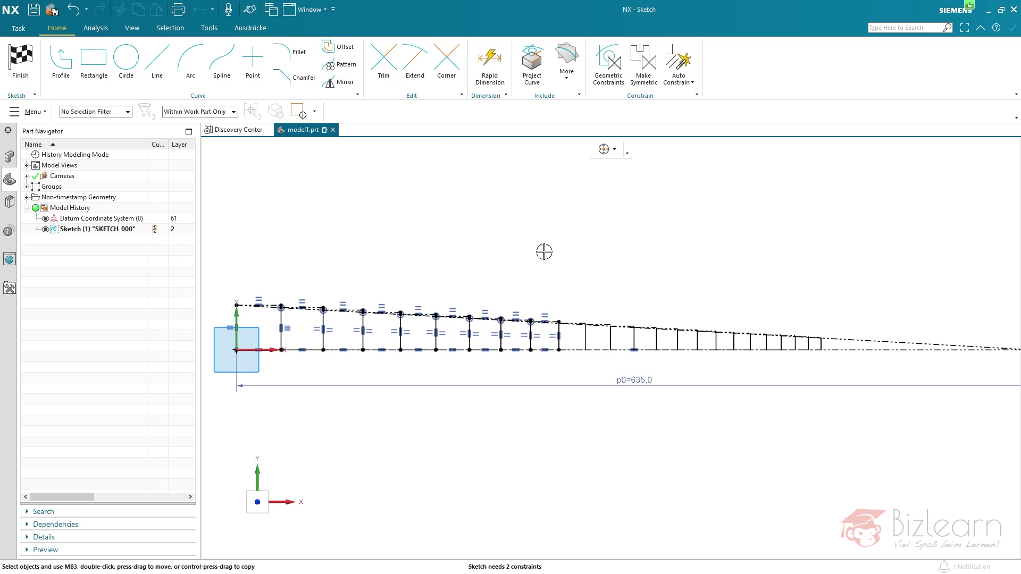
{"action": "scroll", "coordinate": [405, 374], "scroll_direction": "down", "scroll_amount": 1}
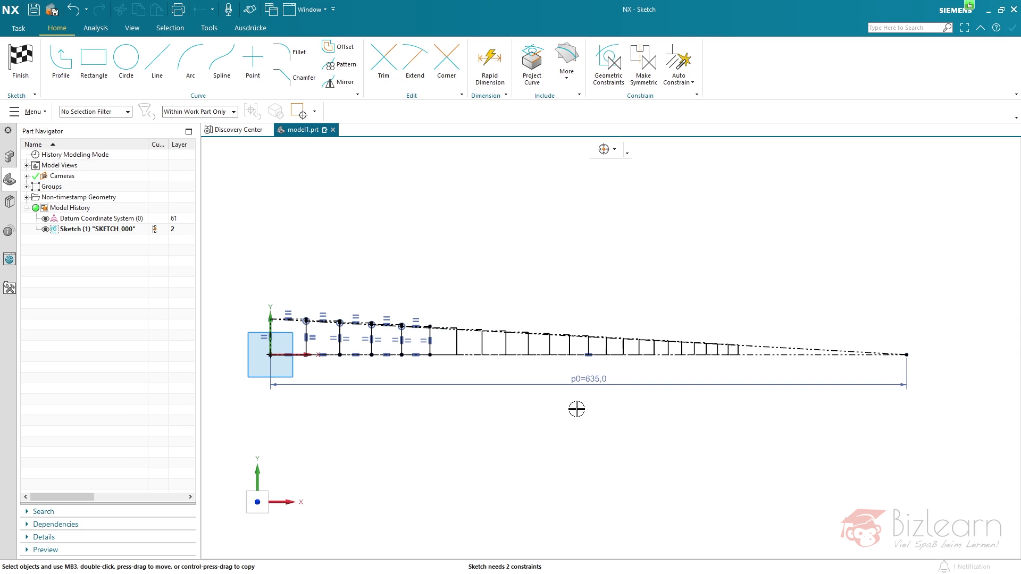
{"action": "double_click", "coordinate": [590, 384]}
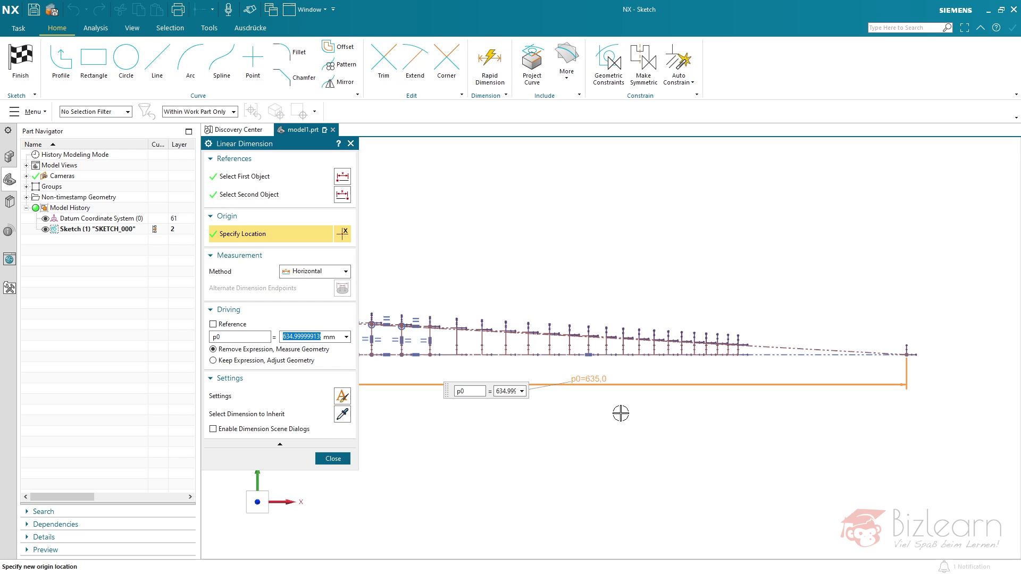
{"action": "type", "text": "600"}
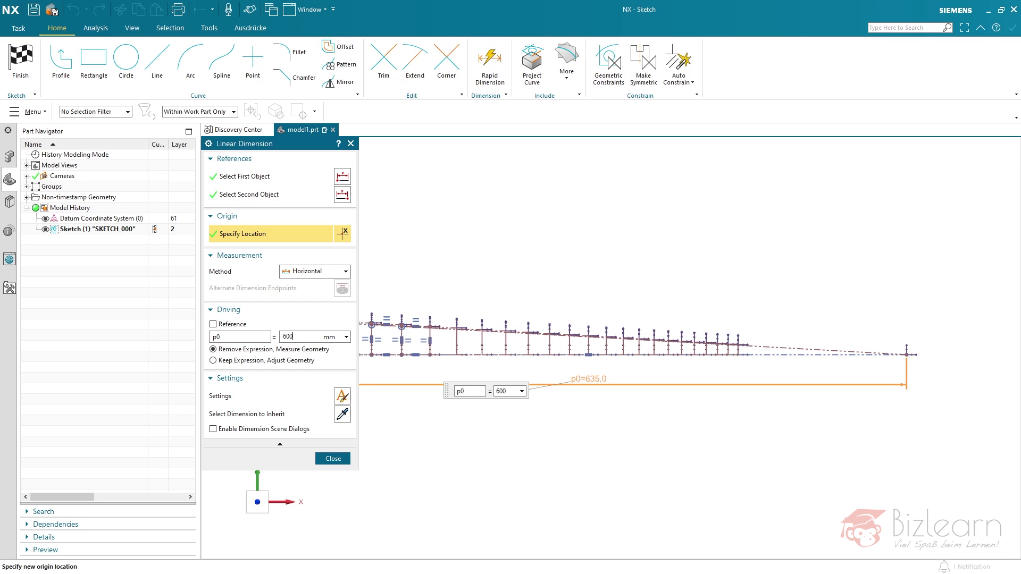
{"action": "key", "text": "Return"}
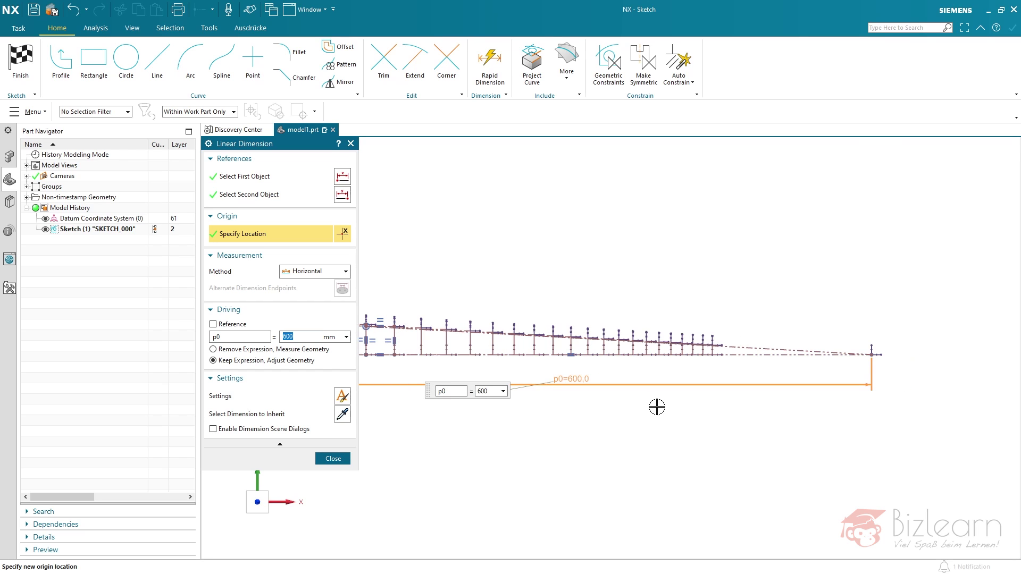
{"action": "middle_click", "coordinate": [501, 422]}
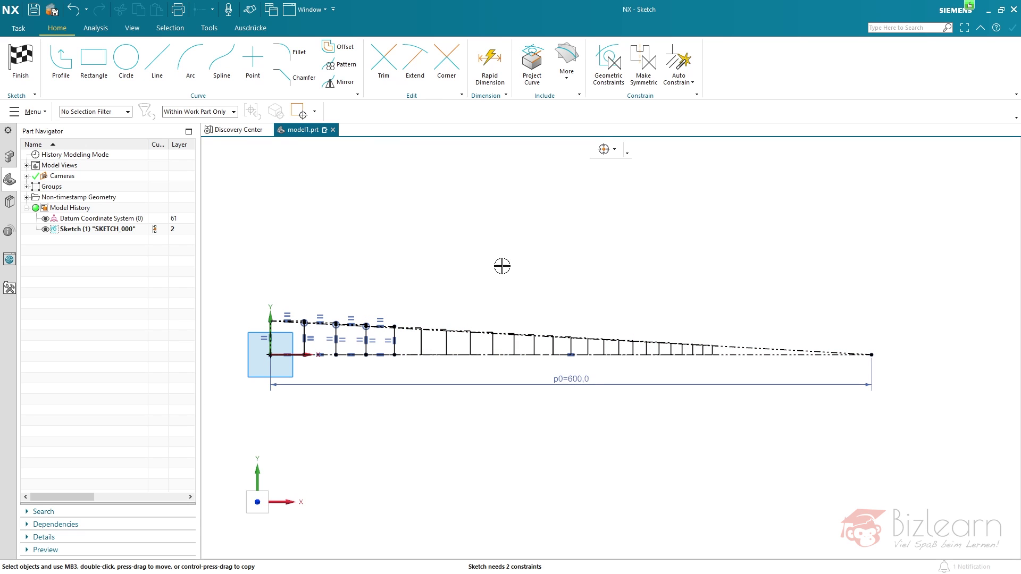
{"action": "scroll", "coordinate": [439, 305], "scroll_direction": "up", "scroll_amount": 8}
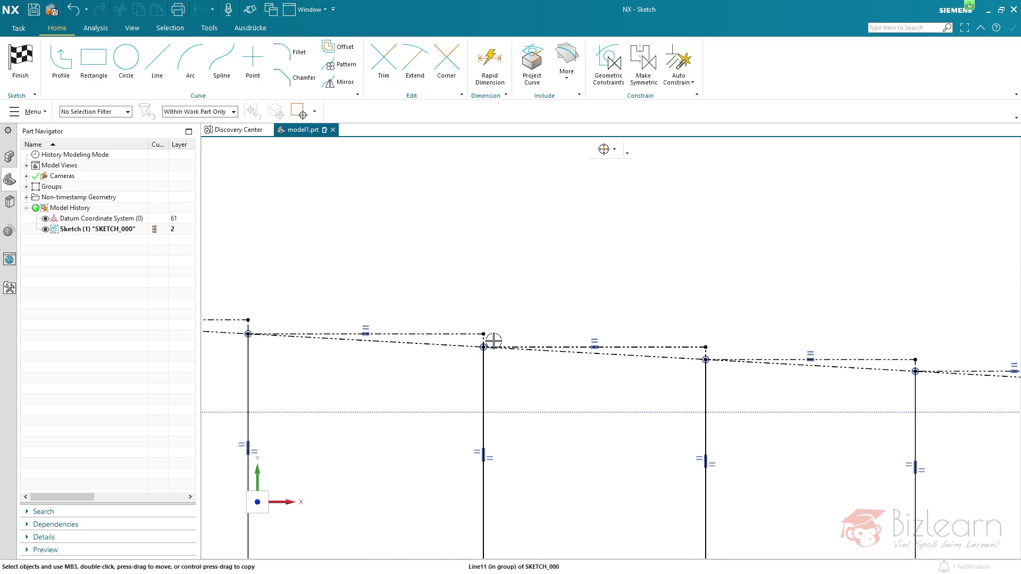
Fit the whole sketch in view and finish it, returning to modeling.
{"action": "scroll", "coordinate": [485, 340], "scroll_direction": "up", "scroll_amount": 5}
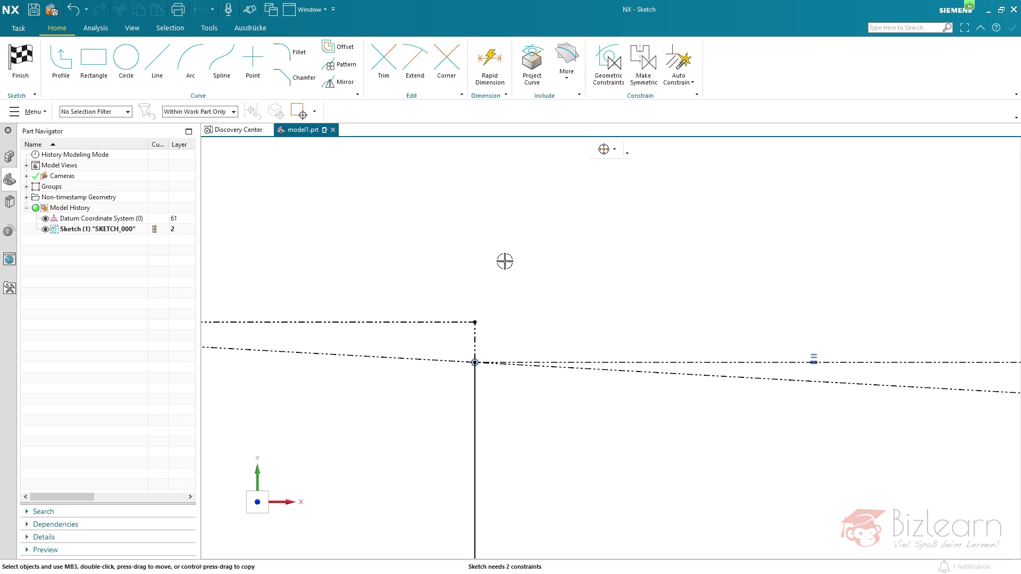
{"action": "key", "text": "ctrl+f"}
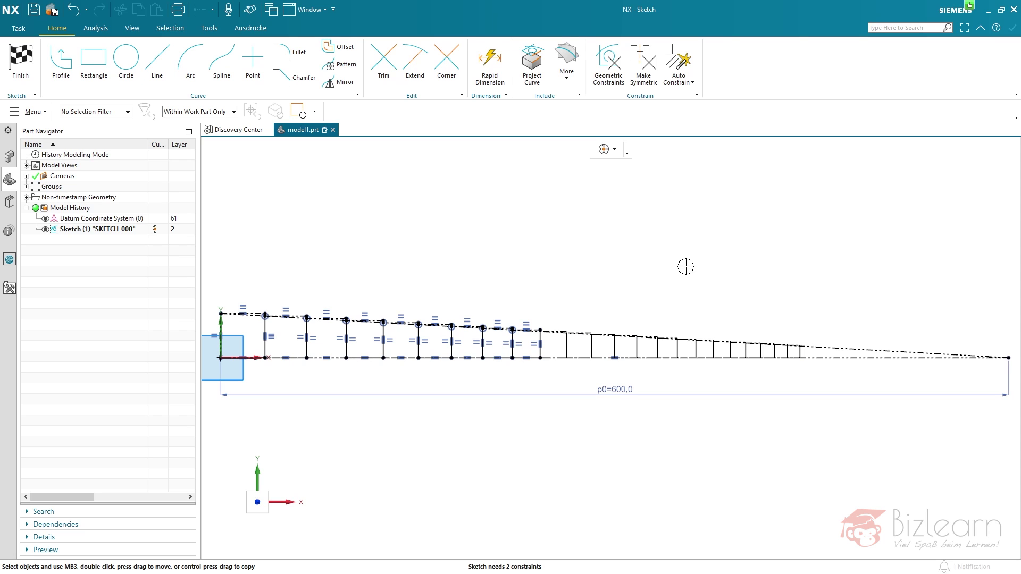
{"action": "left_click", "coordinate": [20, 60]}
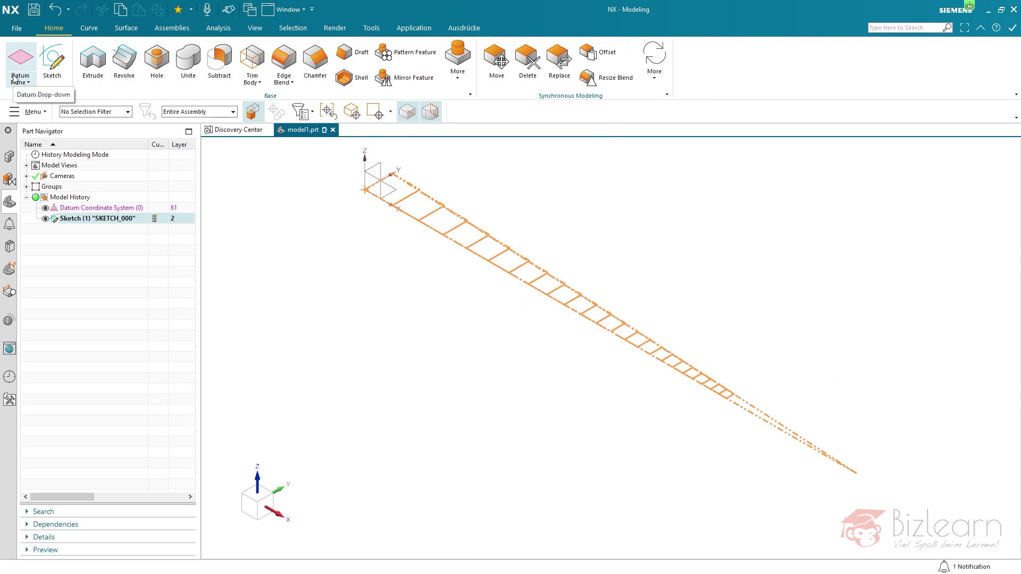
{"action": "left_click", "coordinate": [145, 242]}
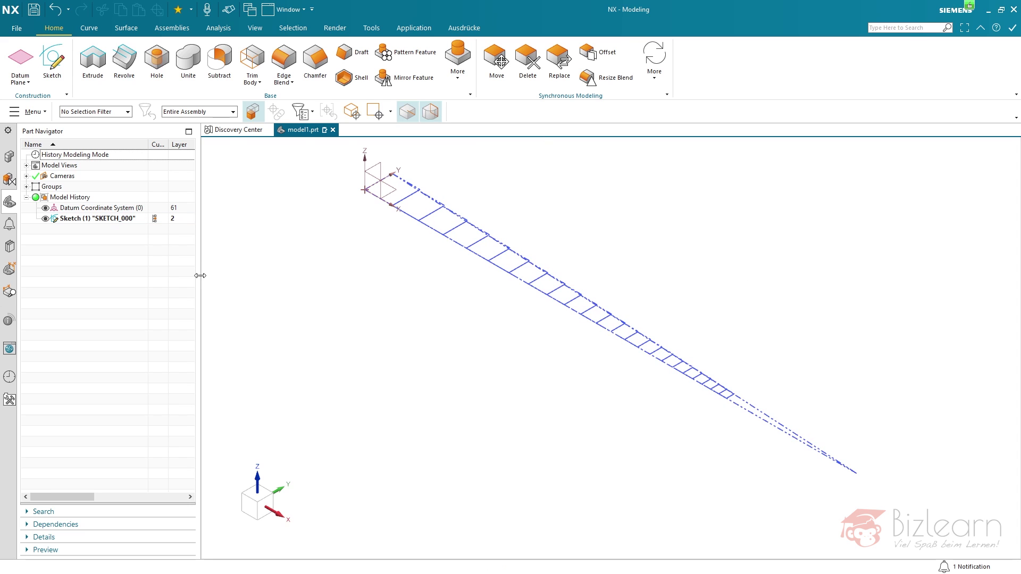
Widen the Part Navigator to reveal the Under constrained status, then reopen SKETCH_000.
{"action": "left_click_drag", "start_coordinate": [200, 276], "coordinate": [453, 270]}
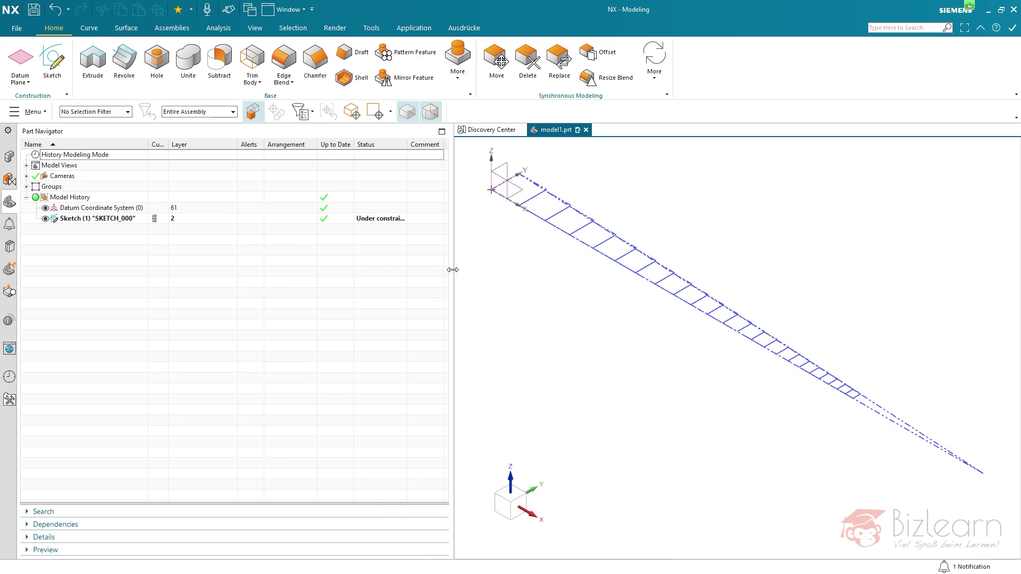
{"action": "left_click_drag", "start_coordinate": [407, 144], "coordinate": [448, 146]}
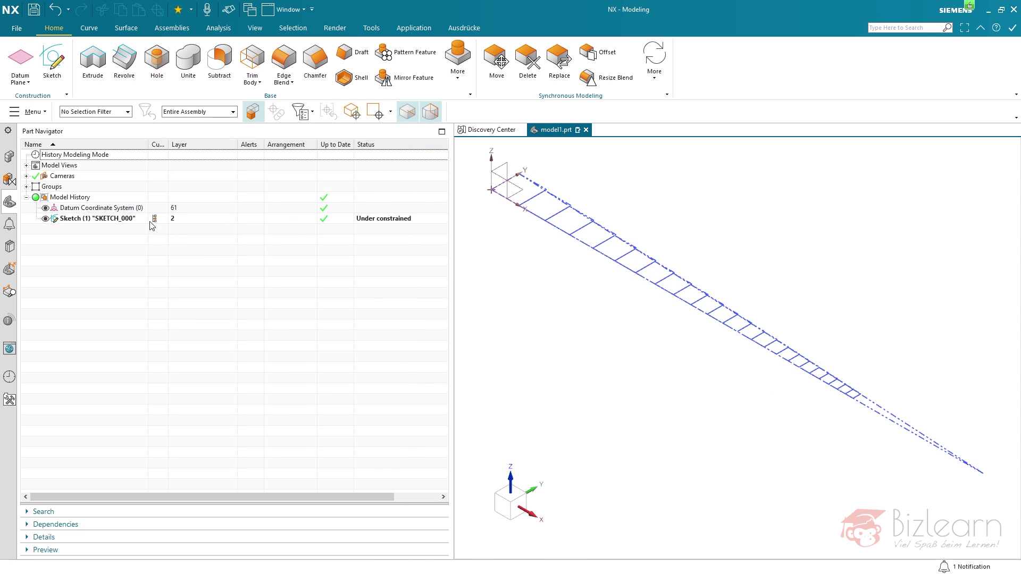
{"action": "left_click", "coordinate": [131, 220]}
{"action": "double_click", "coordinate": [114, 219]}
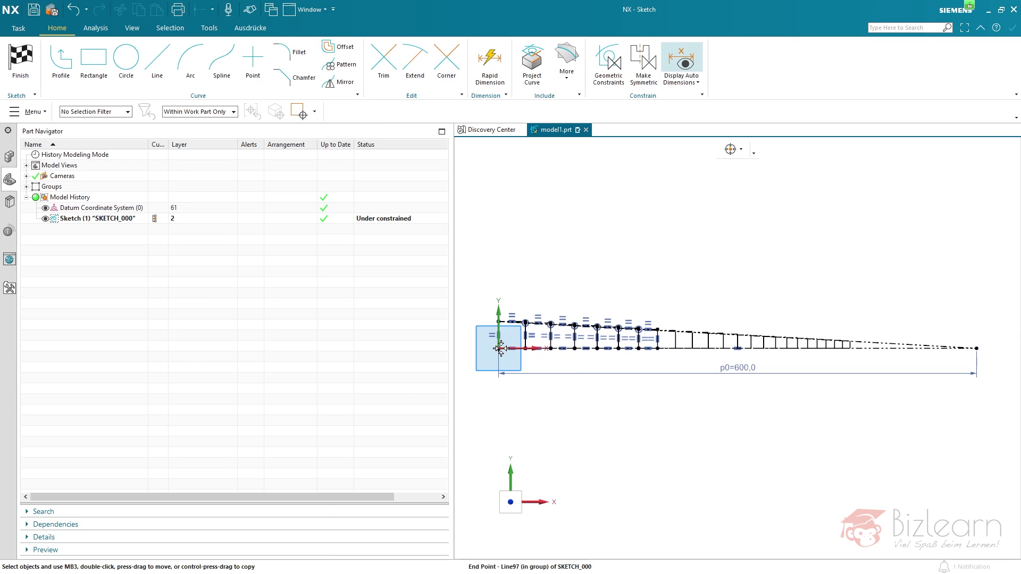
Make a sketch point coincident with the origin, then finish and hide SKETCH_000.
{"action": "mouse_move", "coordinate": [498, 349]}
{"action": "left_mouse_down"}
{"action": "mouse_move", "coordinate": [537, 304]}
{"action": "mouse_move", "coordinate": [562, 241]}
{"action": "left_mouse_up"}
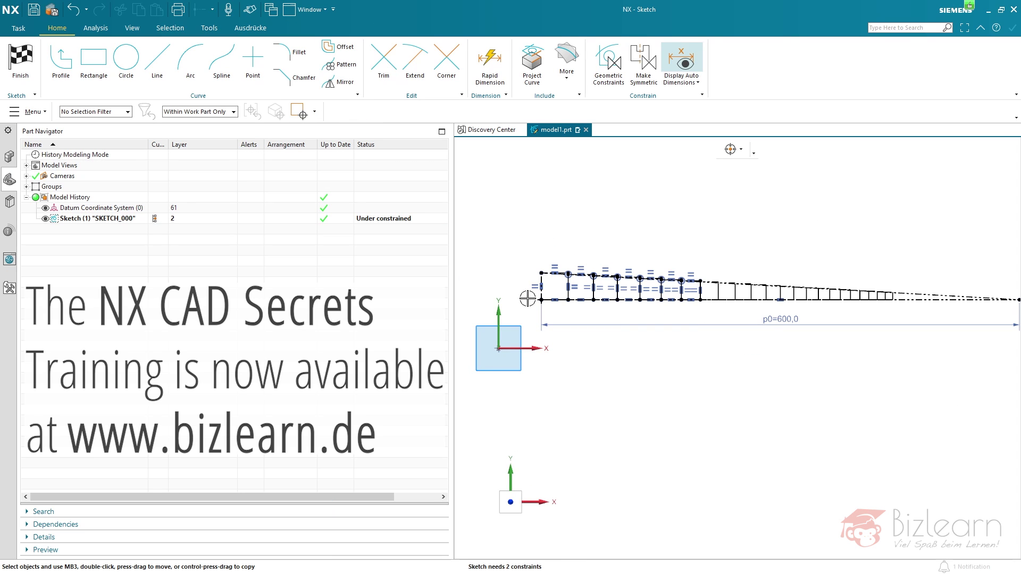
{"action": "scroll", "coordinate": [527, 299], "scroll_direction": "up", "scroll_amount": 3}
{"action": "left_click", "coordinate": [486, 372]}
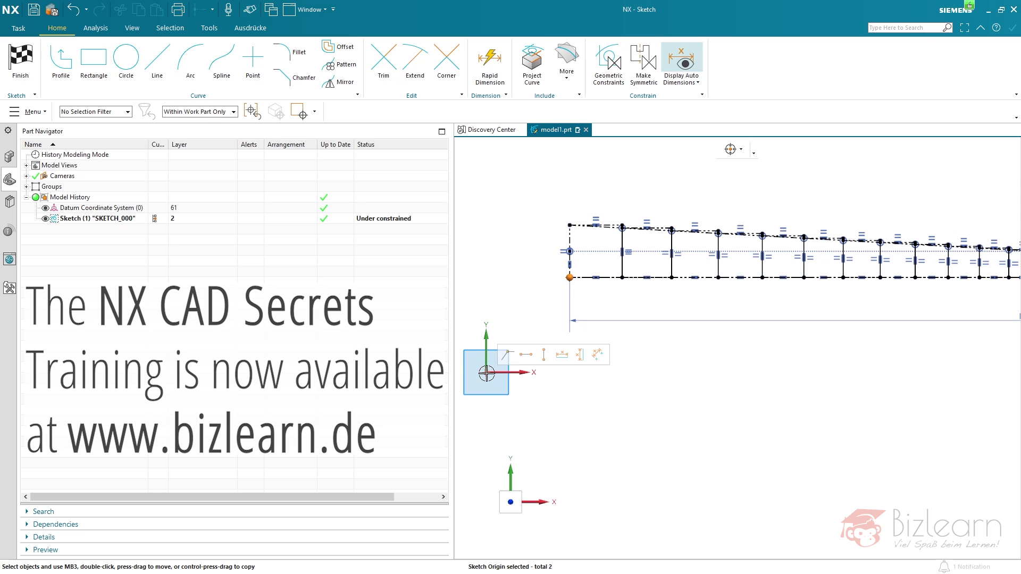
{"action": "left_click", "coordinate": [505, 355]}
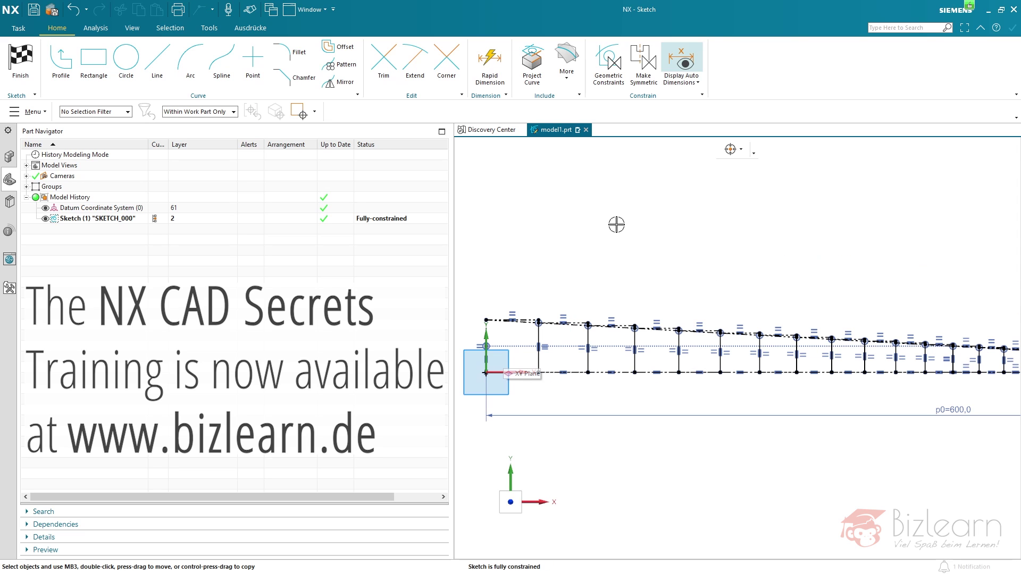
{"action": "left_click", "coordinate": [20, 59]}
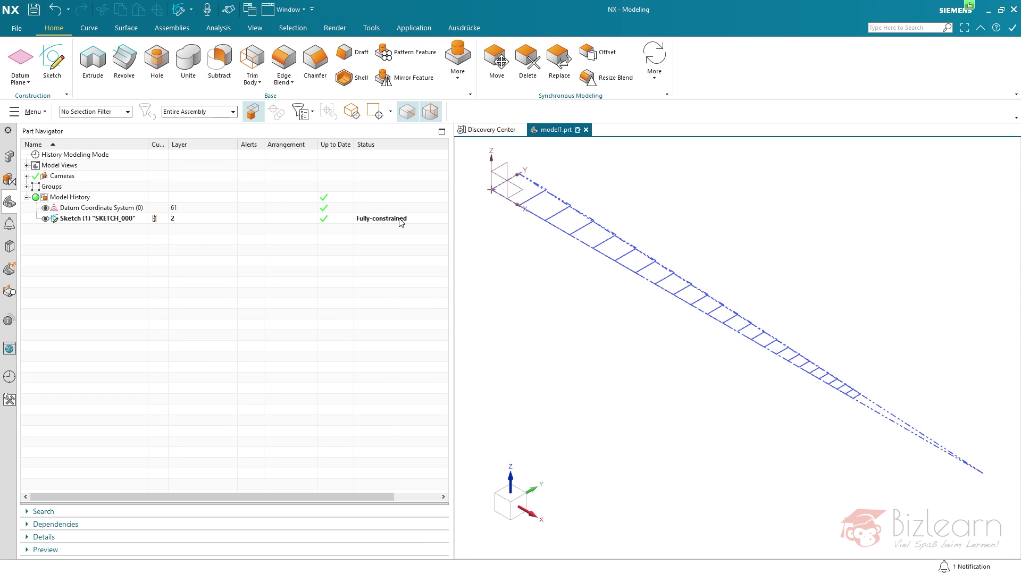
{"action": "left_click", "coordinate": [45, 218]}
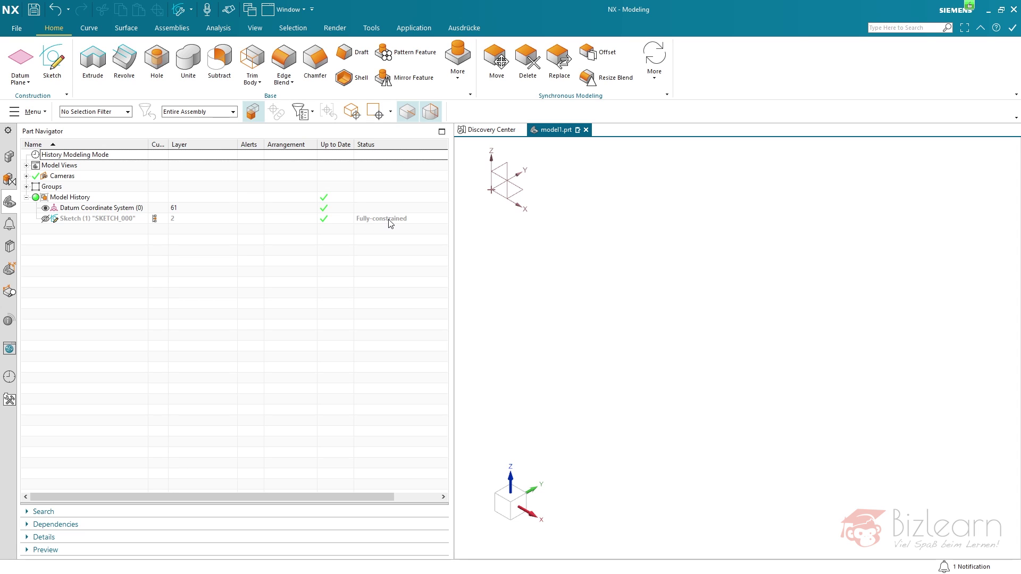
Set the 'Use the new solver and UI for sketching' early access feature back to On.
{"action": "left_click", "coordinate": [18, 29]}
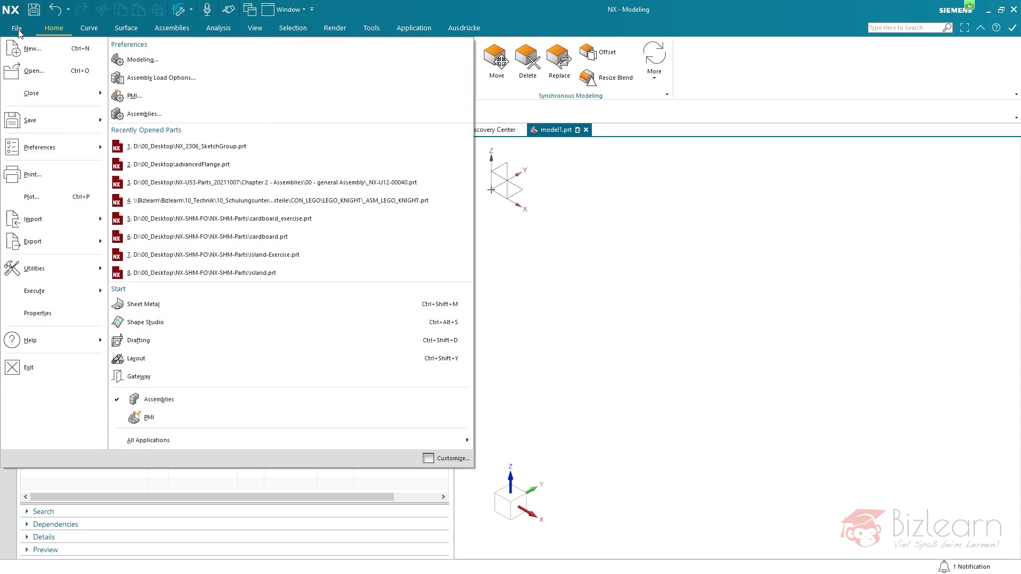
{"action": "mouse_move", "coordinate": [92, 268]}
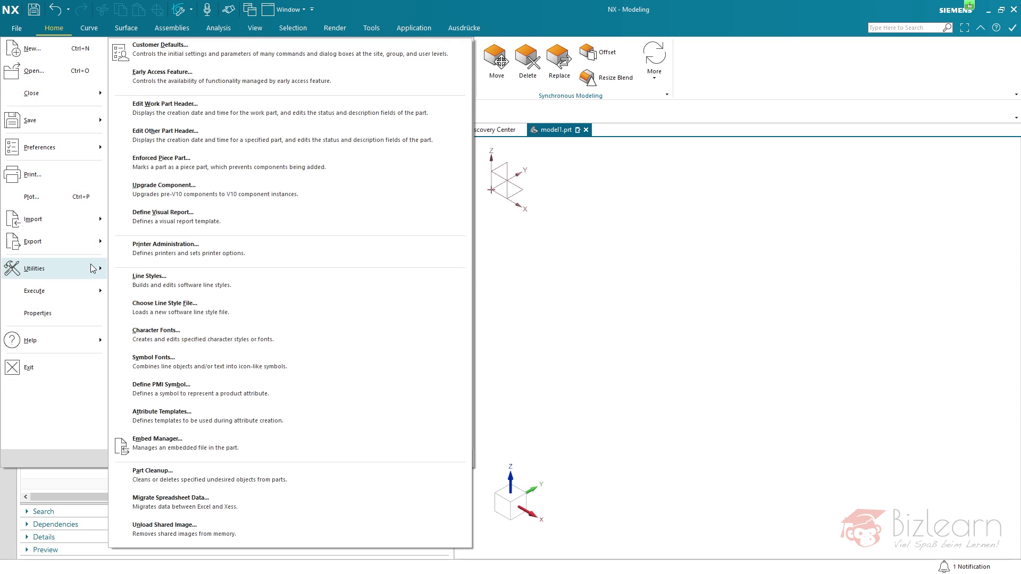
{"action": "left_click", "coordinate": [205, 74]}
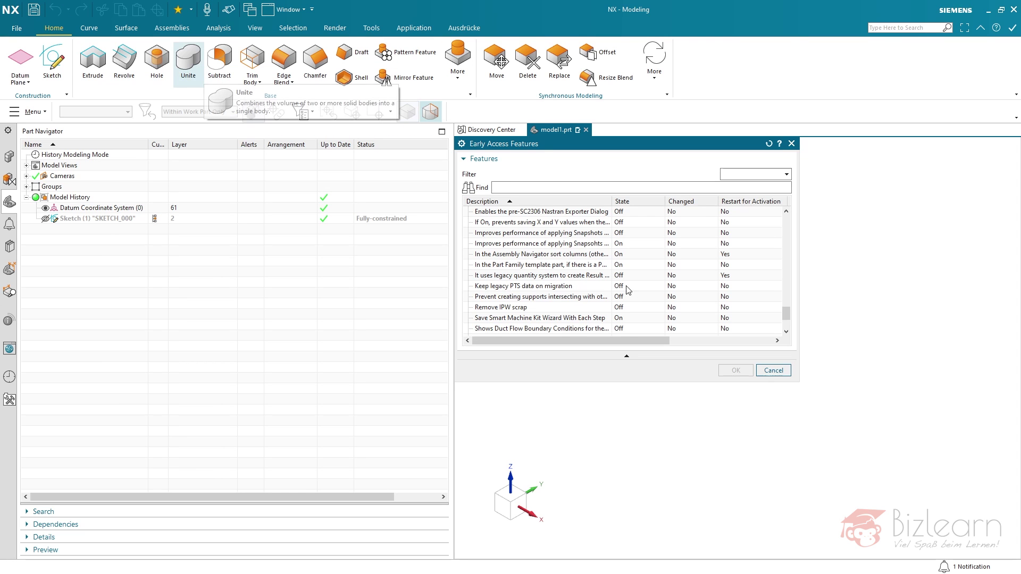
{"action": "scroll", "coordinate": [629, 301], "scroll_direction": "down", "scroll_amount": 2}
{"action": "left_click", "coordinate": [618, 308]}
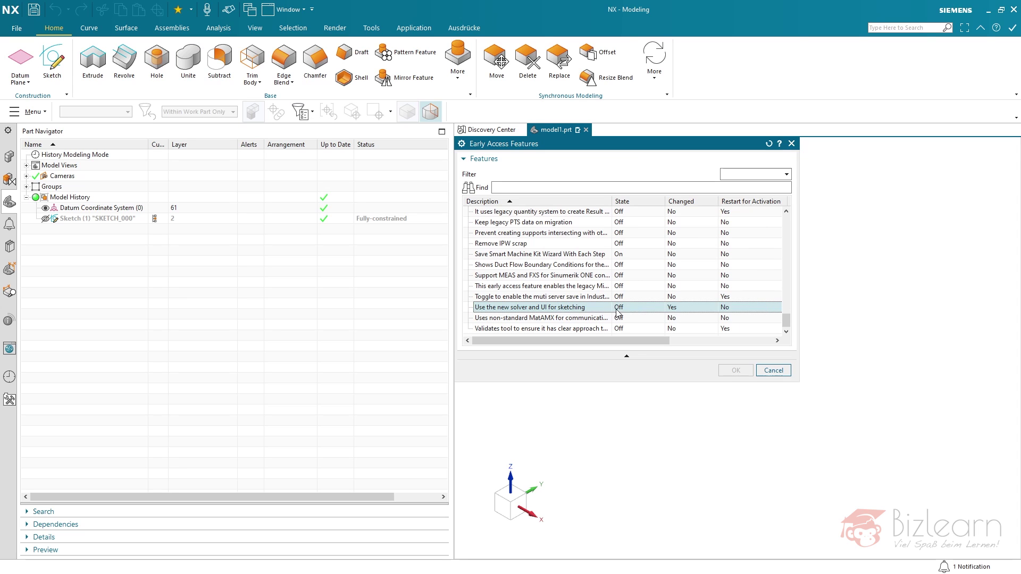
{"action": "left_click", "coordinate": [620, 307]}
{"action": "left_click", "coordinate": [631, 323]}
{"action": "left_click", "coordinate": [740, 372]}
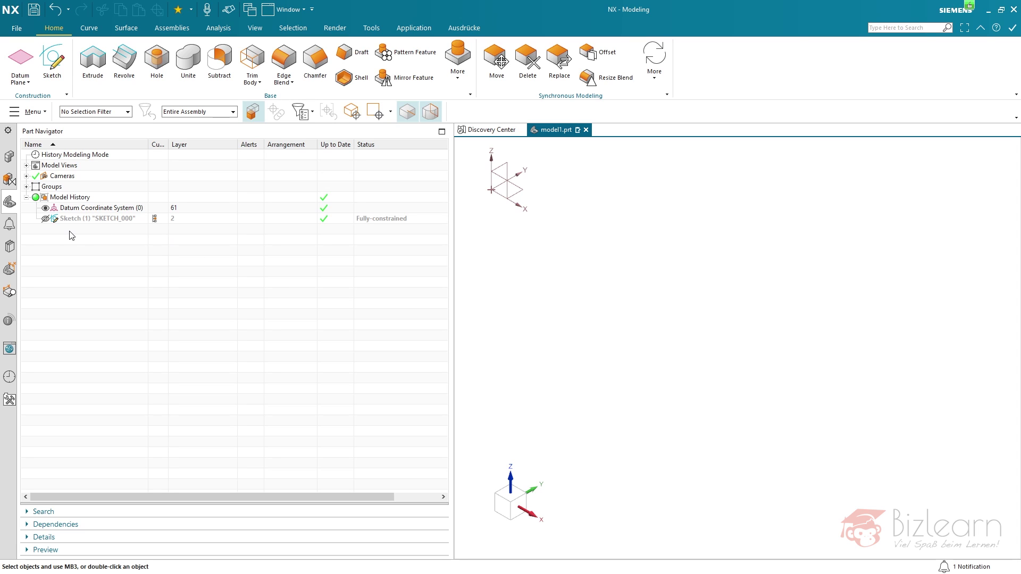
Import 001_scale_calculator.dxf again and expand Non-timestamp Geometry to see the lines.
{"action": "scroll", "coordinate": [622, 341], "scroll_direction": "down", "scroll_amount": 3}
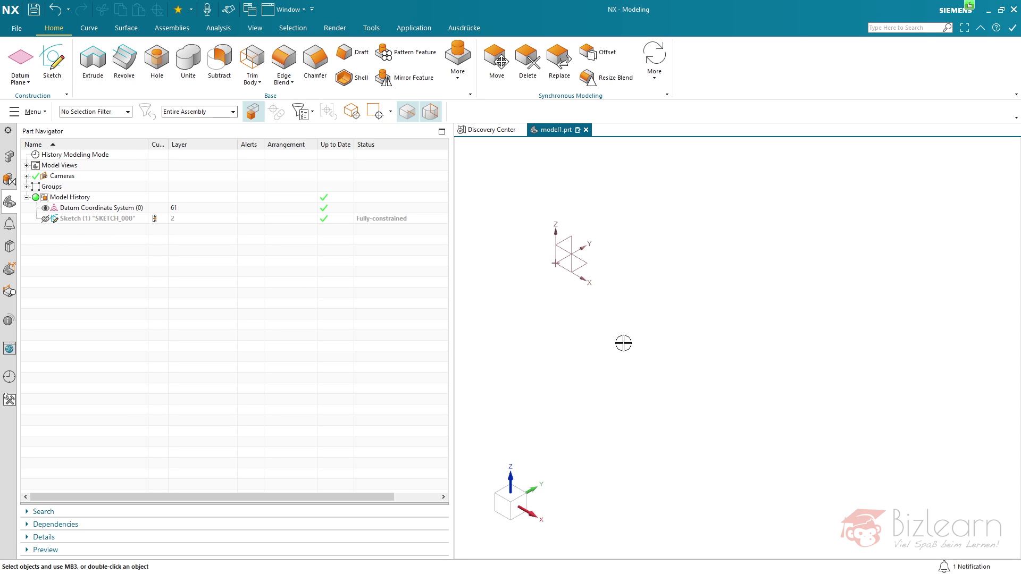
{"action": "left_click", "coordinate": [12, 32]}
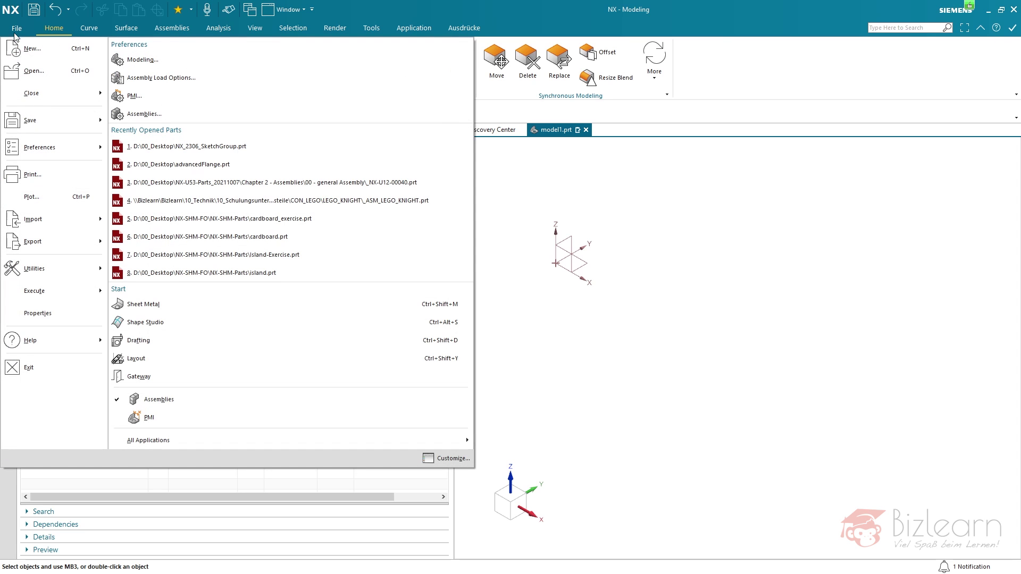
{"action": "mouse_move", "coordinate": [56, 219]}
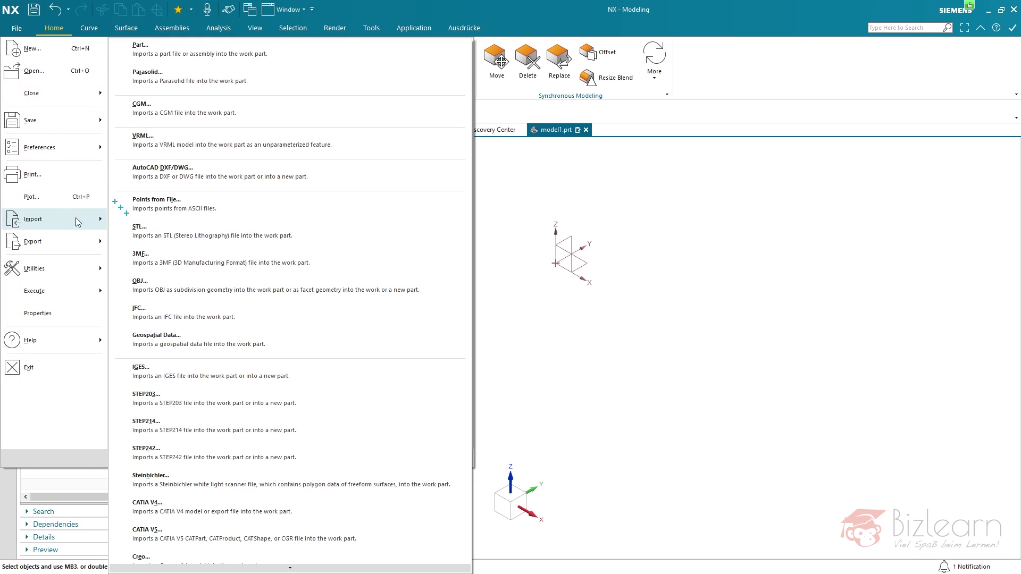
{"action": "left_click", "coordinate": [170, 171]}
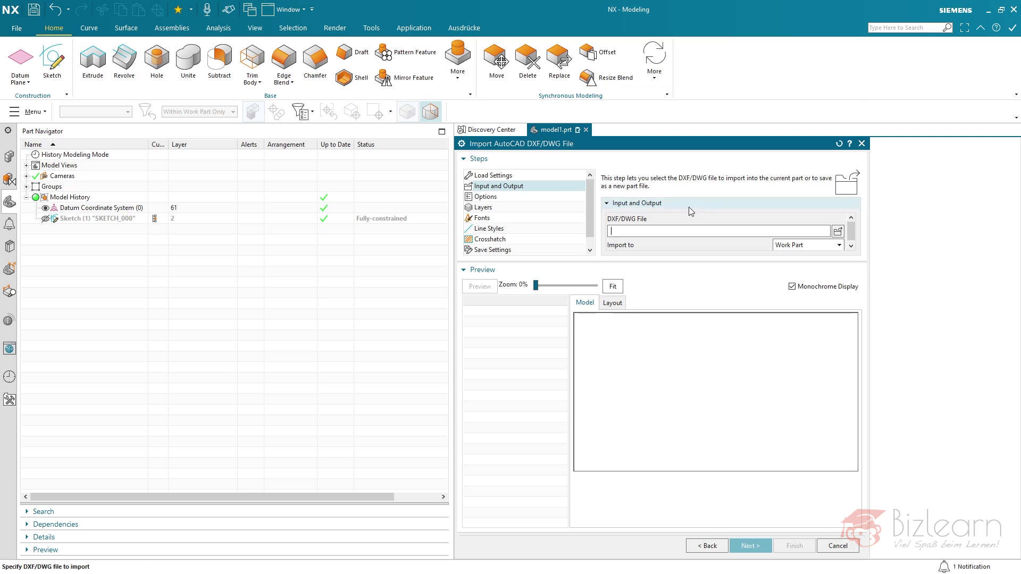
{"action": "left_click", "coordinate": [837, 231]}
{"action": "left_click", "coordinate": [612, 233]}
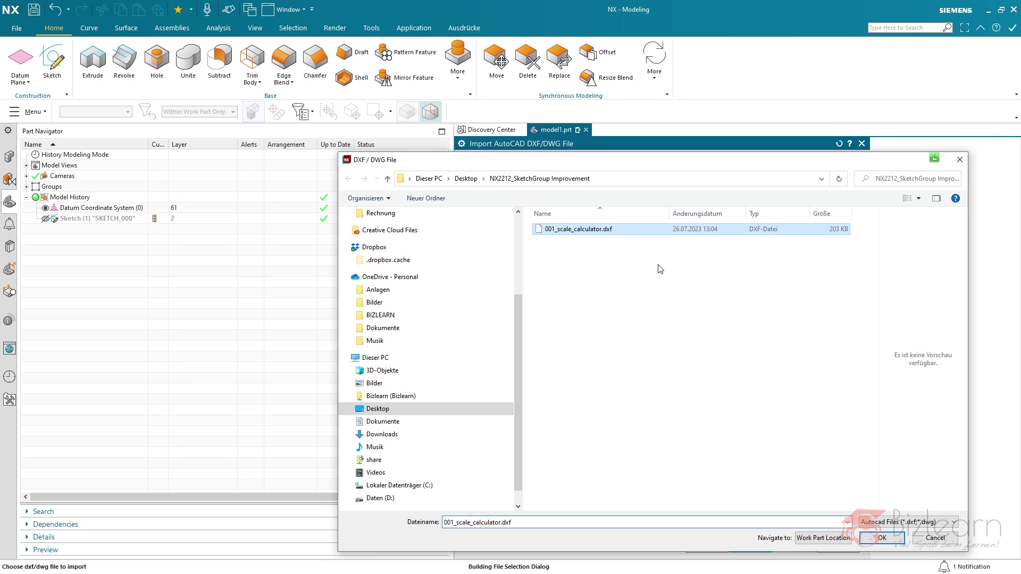
{"action": "left_click", "coordinate": [882, 538]}
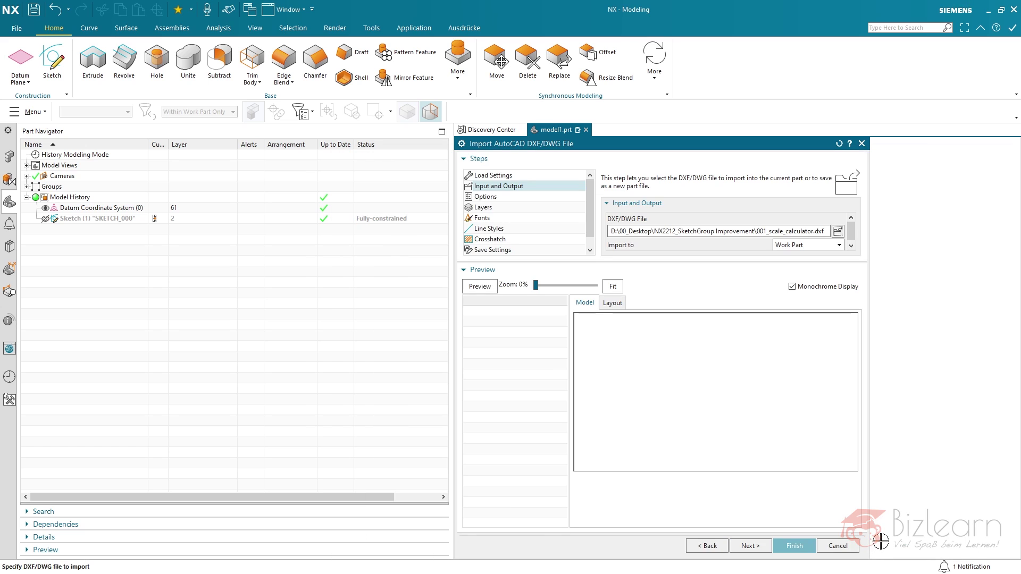
{"action": "middle_click", "coordinate": [922, 423]}
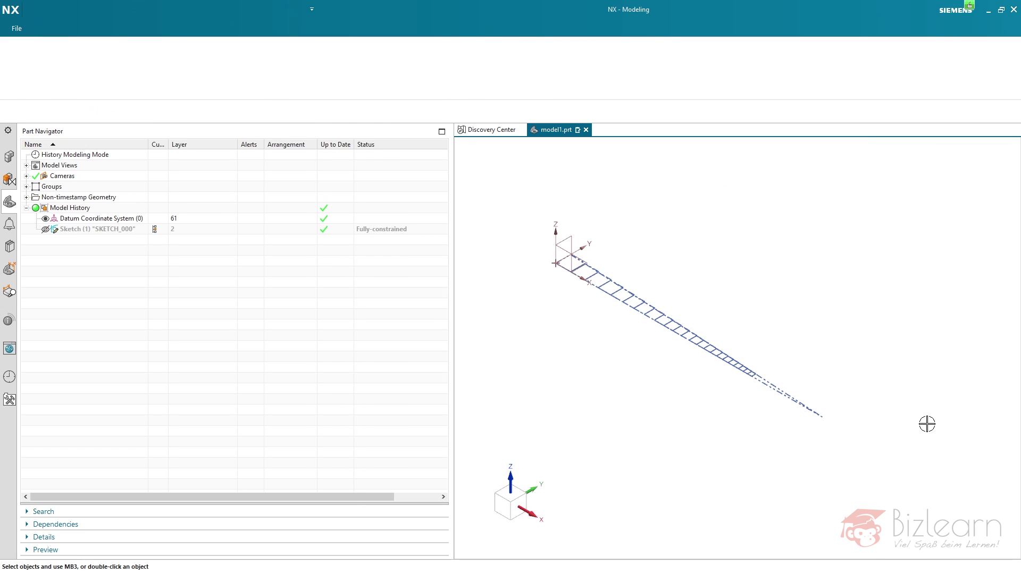
{"action": "left_click", "coordinate": [26, 197]}
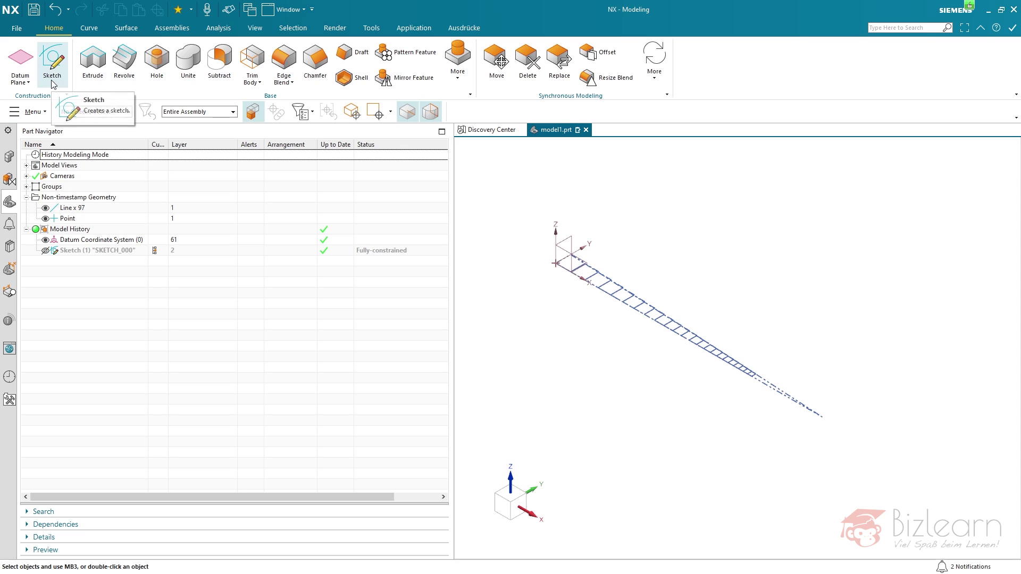
Create sketch SKETCH_001 on the XY plane and fit the imported strip in view.
{"action": "left_click", "coordinate": [52, 60]}
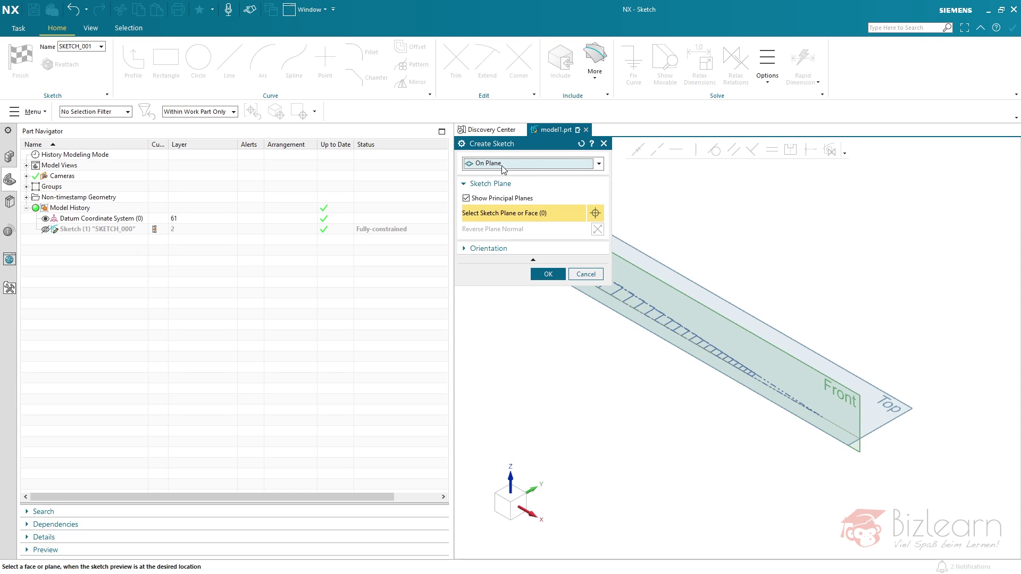
{"action": "scroll", "coordinate": [846, 264], "scroll_direction": "down", "scroll_amount": 3}
{"action": "scroll", "coordinate": [686, 258], "scroll_direction": "up", "scroll_amount": 3}
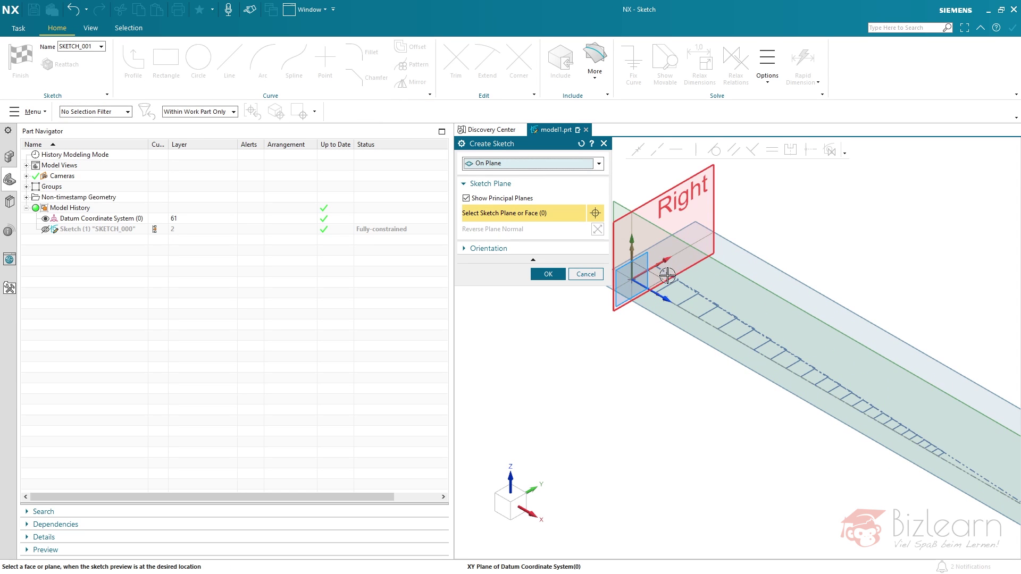
{"action": "left_click", "coordinate": [661, 277]}
{"action": "middle_click", "coordinate": [643, 370]}
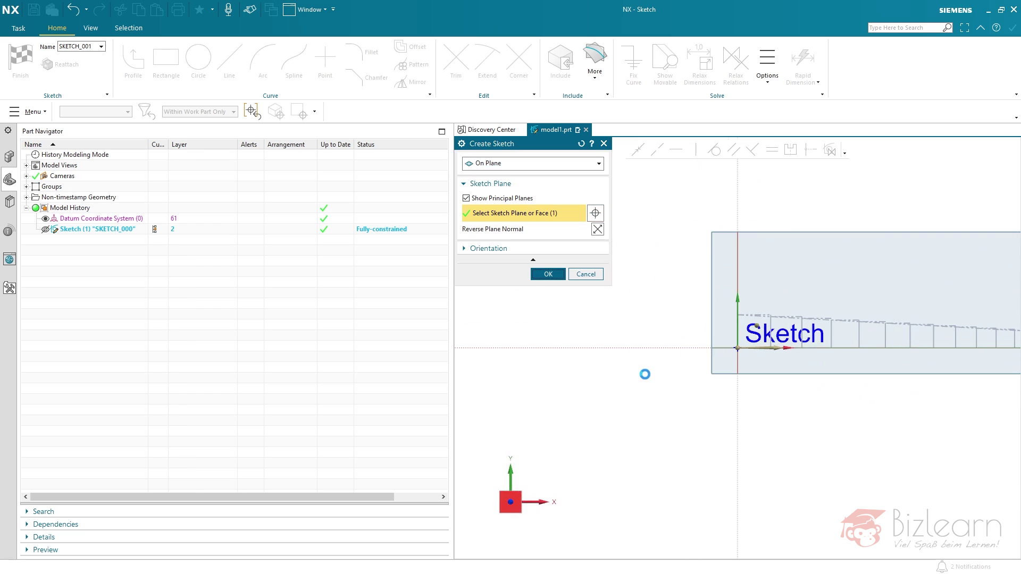
{"action": "left_click_drag", "start_coordinate": [450, 391], "coordinate": [217, 391]}
{"action": "key", "text": "ctrl+f"}
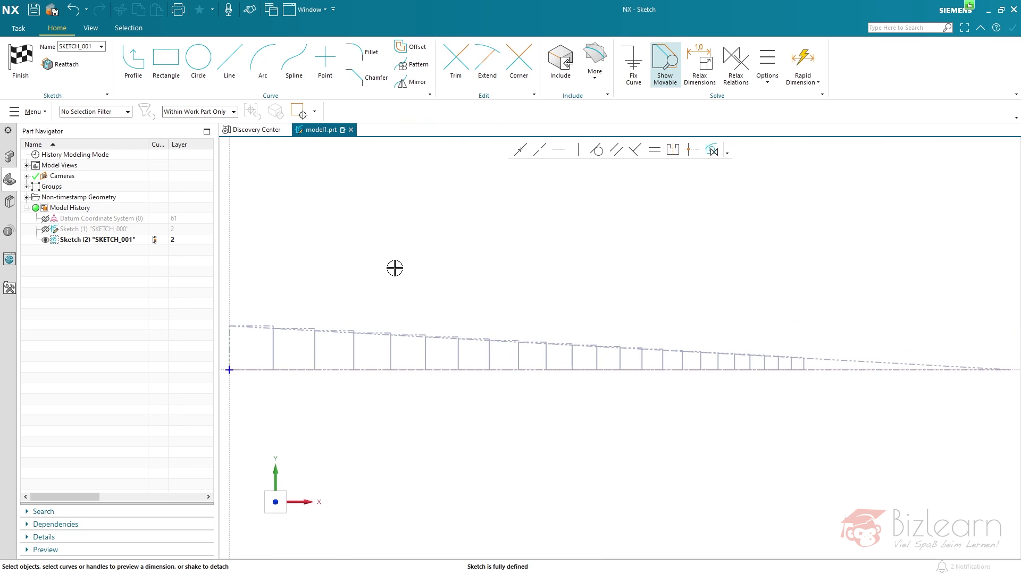
{"action": "scroll", "coordinate": [726, 216], "scroll_direction": "down", "scroll_amount": 1}
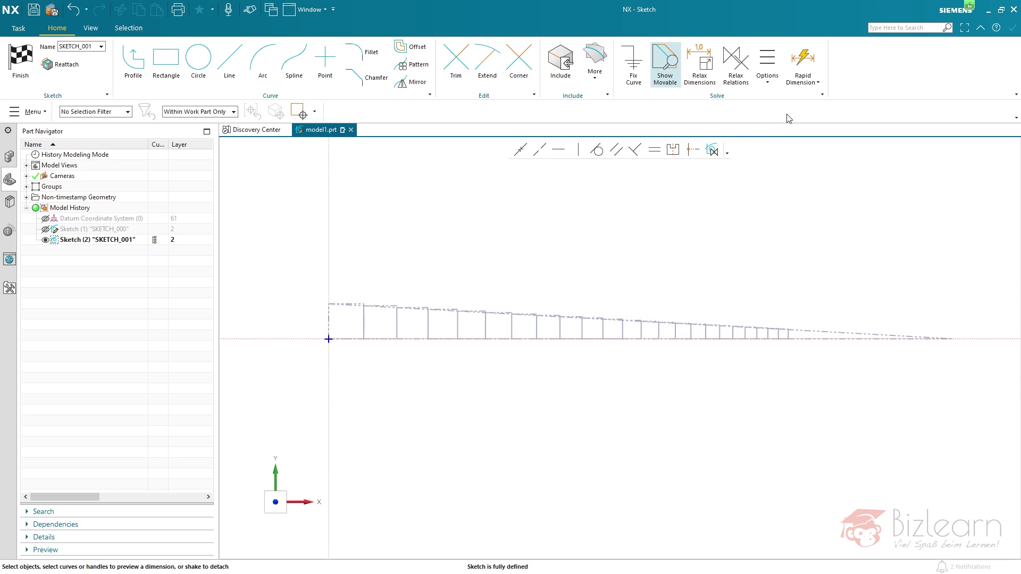
{"action": "left_click", "coordinate": [778, 89]}
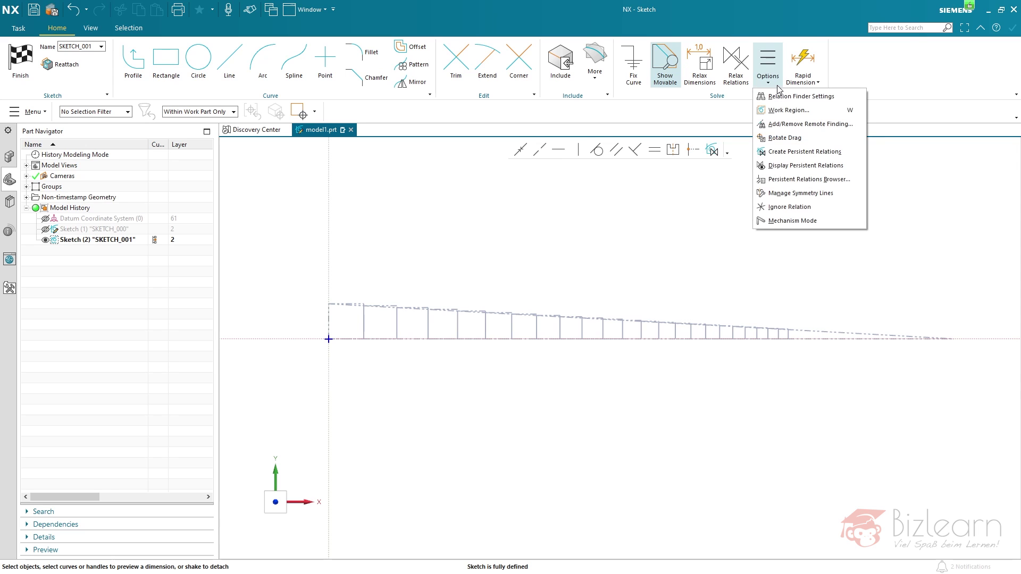
{"action": "left_click", "coordinate": [822, 159]}
{"action": "left_click", "coordinate": [757, 85]}
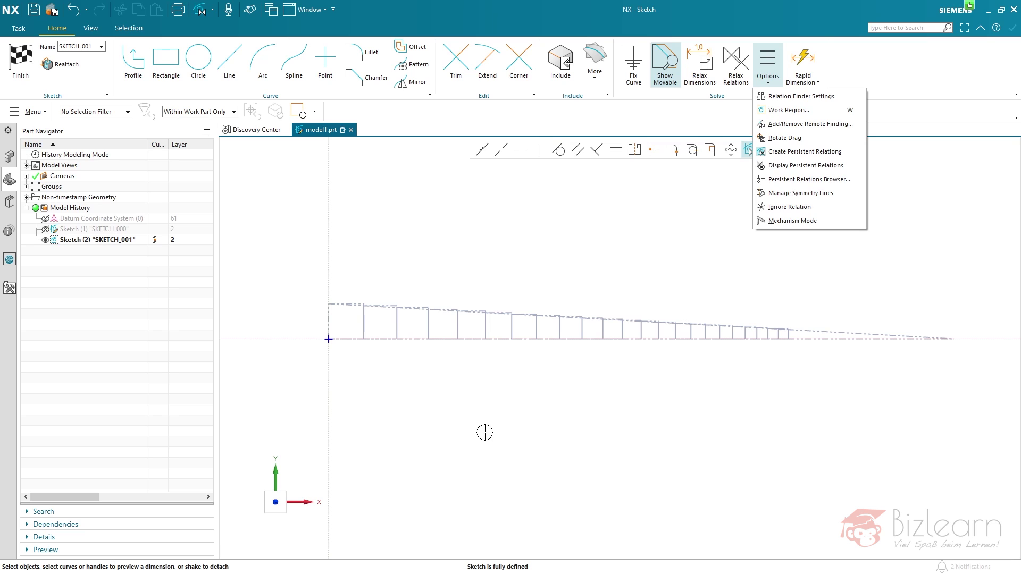
{"action": "left_click", "coordinate": [792, 152]}
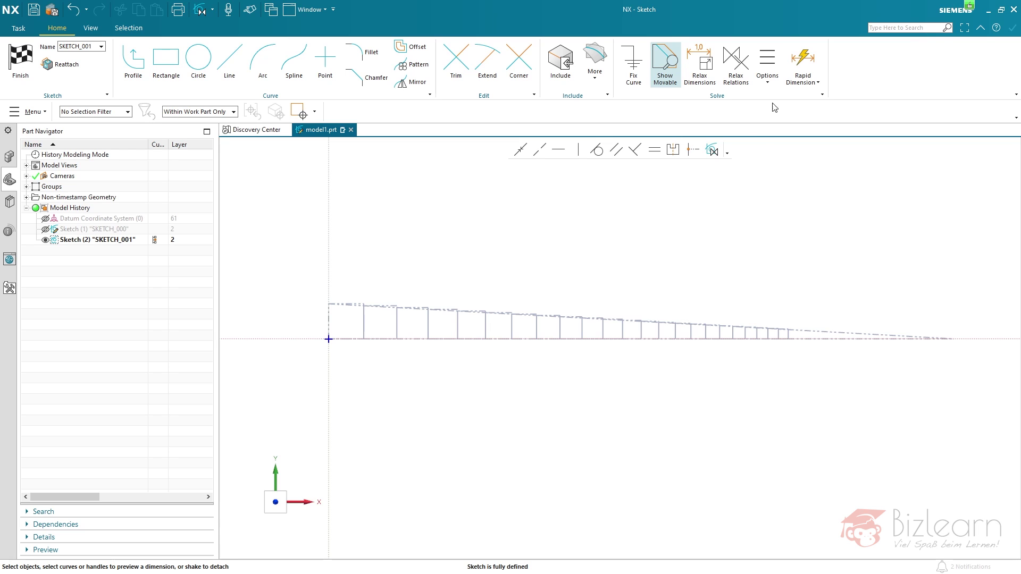
{"action": "left_click", "coordinate": [589, 80]}
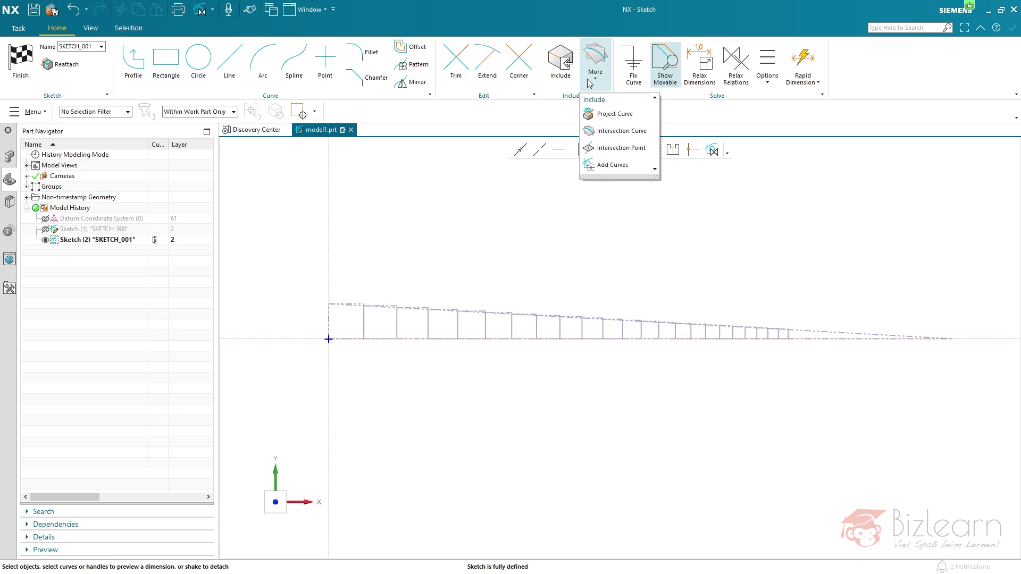
Add all the imported DXF curves to the sketch.
{"action": "left_click", "coordinate": [611, 164]}
{"action": "mouse_move", "coordinate": [981, 276]}
{"action": "left_mouse_down"}
{"action": "mouse_move", "coordinate": [651, 440]}
{"action": "mouse_move", "coordinate": [299, 421]}
{"action": "left_mouse_up"}
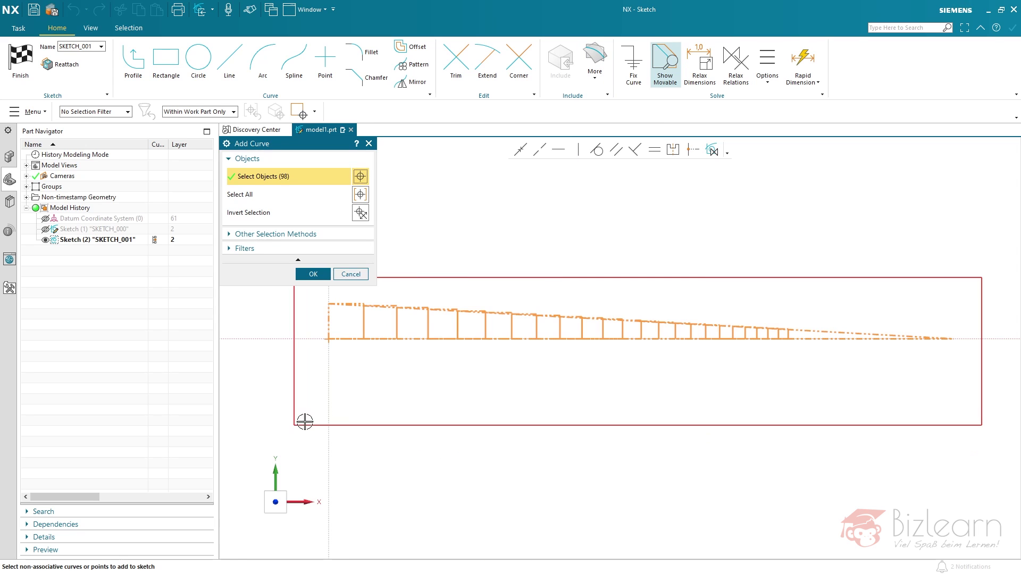
{"action": "middle_click", "coordinate": [432, 433]}
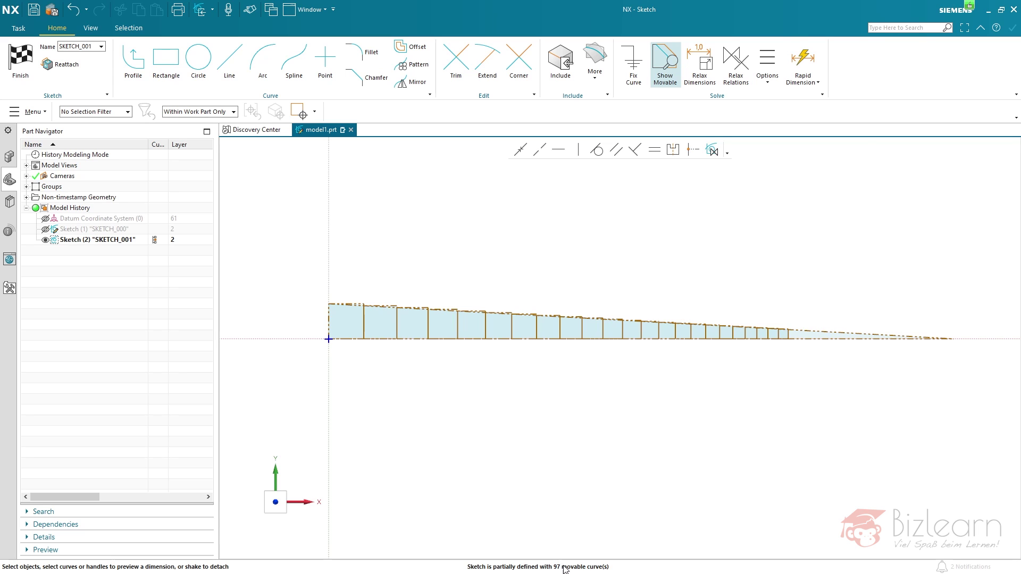
Switch the sketch into Mechanism Mode, then box-select its curves and list the solver options.
{"action": "left_click", "coordinate": [771, 83]}
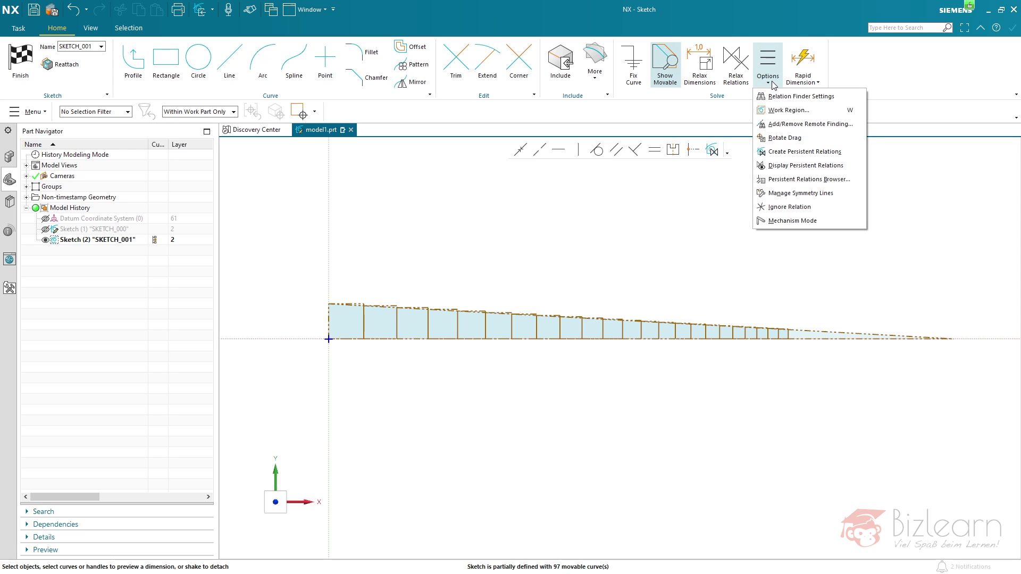
{"action": "left_click", "coordinate": [812, 221]}
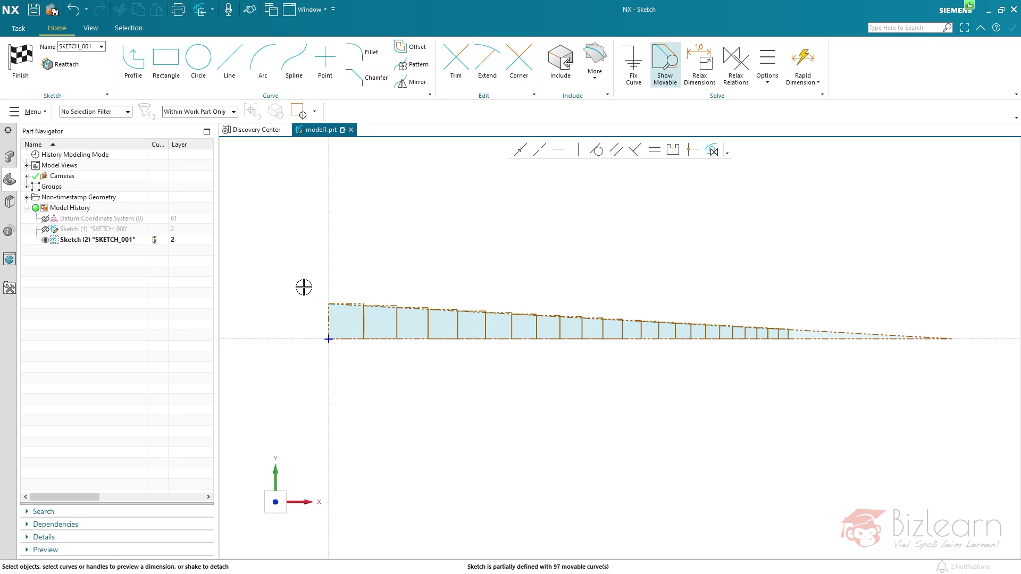
{"action": "mouse_move", "coordinate": [303, 287]}
{"action": "left_mouse_down"}
{"action": "mouse_move", "coordinate": [681, 351]}
{"action": "mouse_move", "coordinate": [961, 369]}
{"action": "mouse_move", "coordinate": [923, 295]}
{"action": "left_mouse_up"}
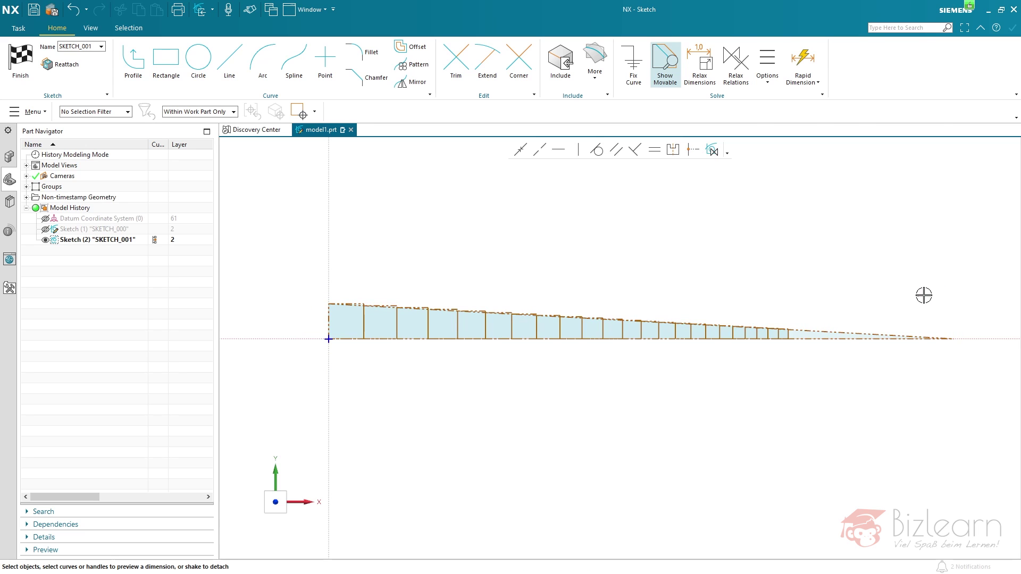
{"action": "left_click", "coordinate": [771, 77]}
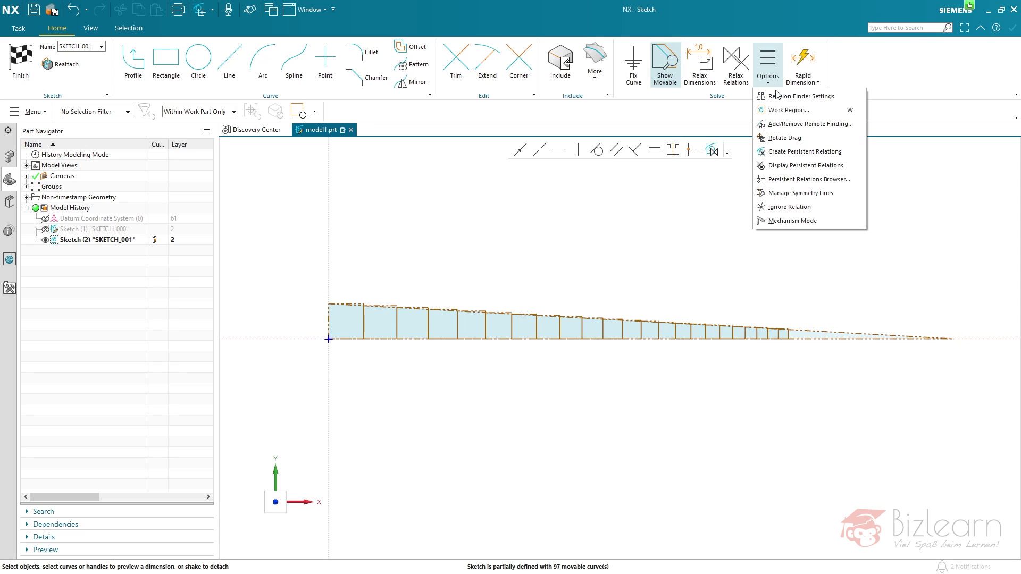
Inspect Relation Finder Settings, cancel unchanged, then box-select all 100 sketch objects.
{"action": "left_click", "coordinate": [778, 96]}
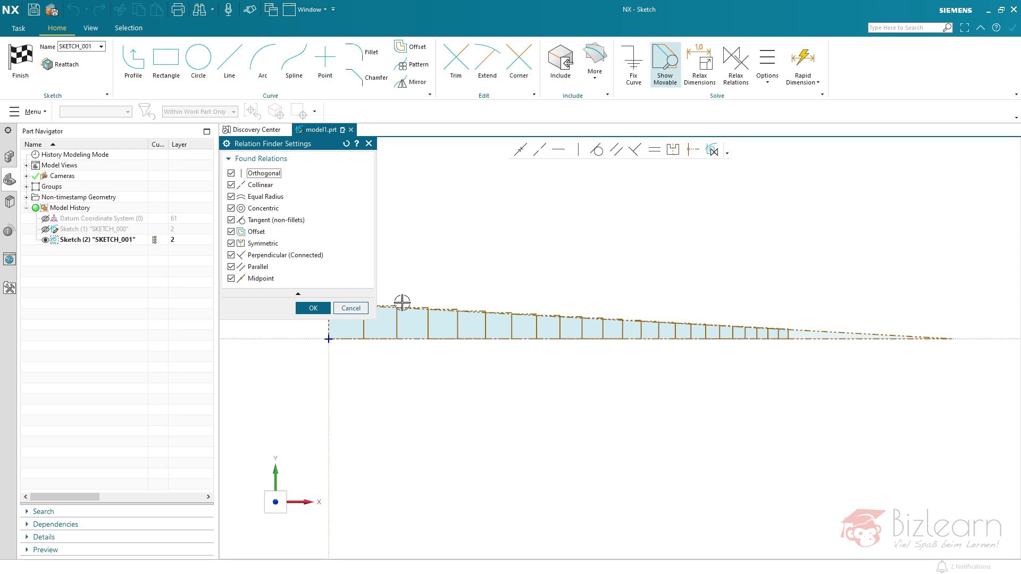
{"action": "scroll", "coordinate": [420, 321], "scroll_direction": "up", "scroll_amount": 3}
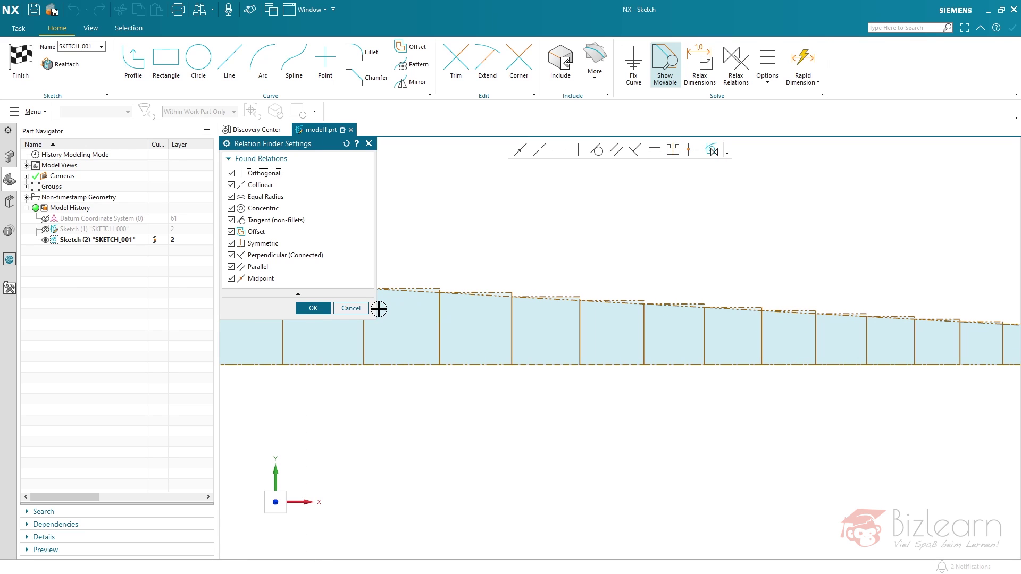
{"action": "left_click", "coordinate": [351, 308]}
{"action": "key", "text": "ctrl+f"}
{"action": "scroll", "coordinate": [708, 259], "scroll_direction": "down", "scroll_amount": 1}
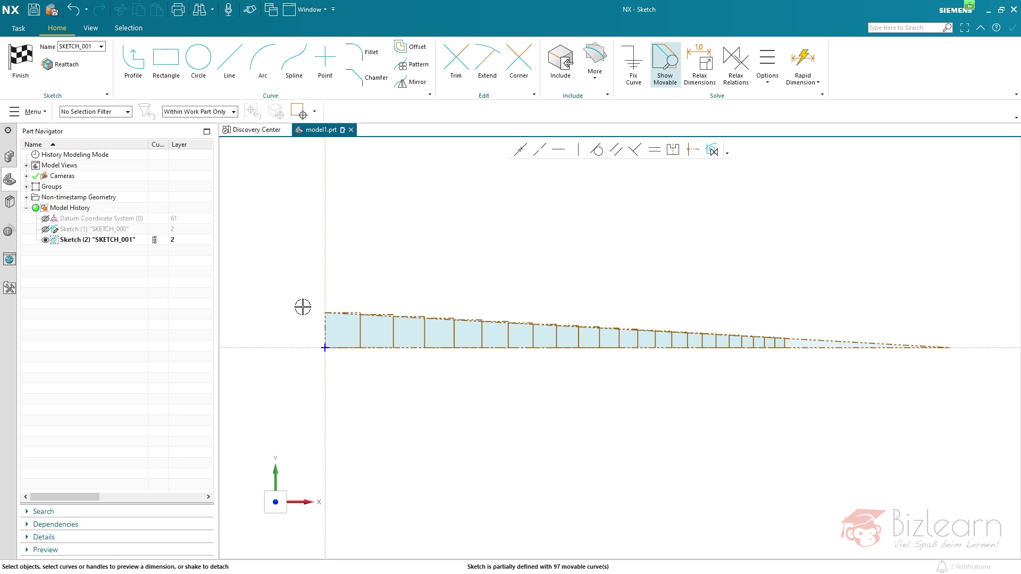
{"action": "mouse_move", "coordinate": [267, 275]}
{"action": "left_mouse_down"}
{"action": "mouse_move", "coordinate": [891, 391]}
{"action": "mouse_move", "coordinate": [955, 394]}
{"action": "left_mouse_up"}
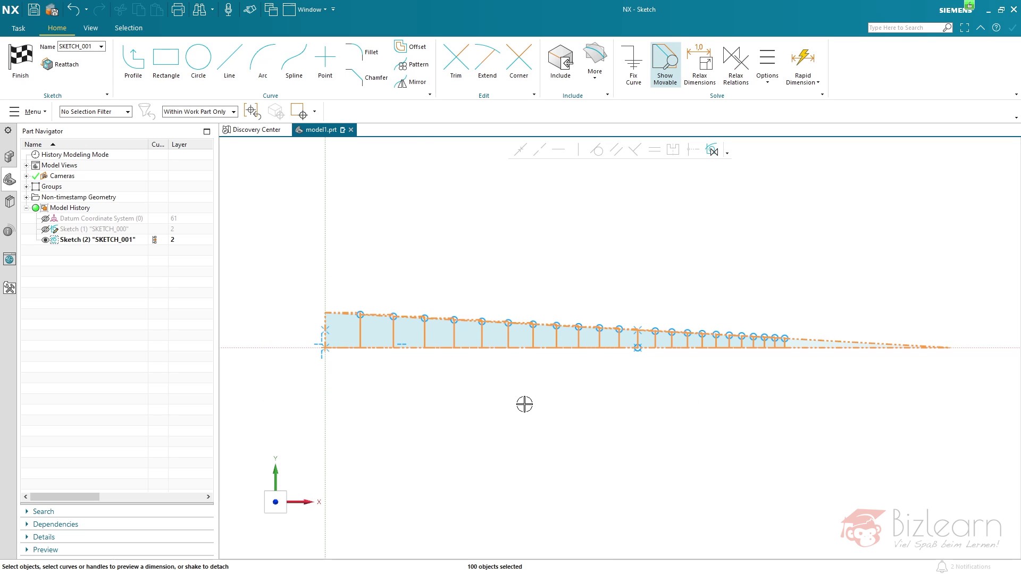
Limit selection to Within Active Sketch Only and group the 98 curves as scalable SKETCH_001_Group0.
{"action": "key", "text": "Escape"}
{"action": "left_click", "coordinate": [219, 113]}
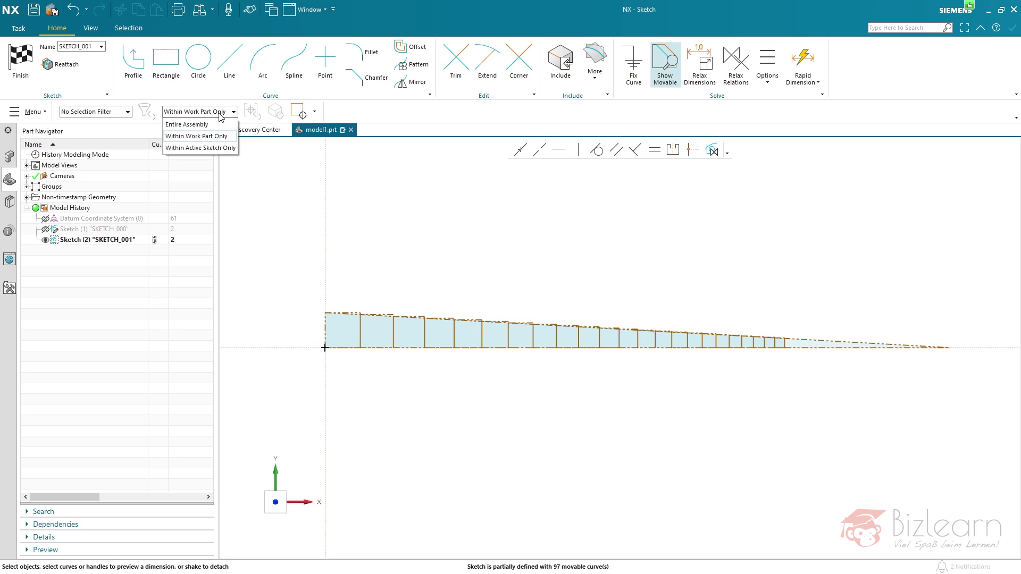
{"action": "left_click", "coordinate": [217, 148]}
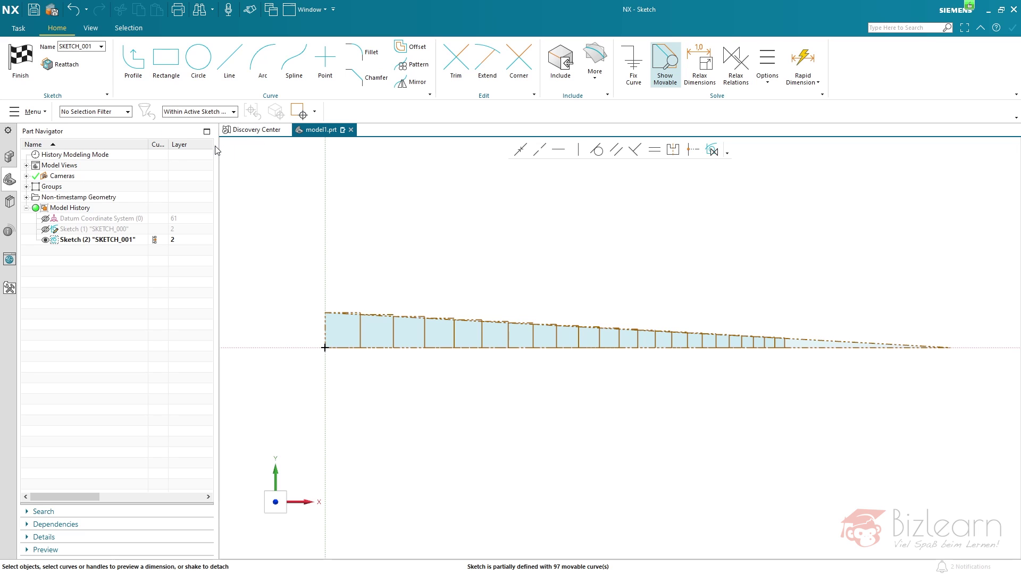
{"action": "mouse_move", "coordinate": [299, 254]}
{"action": "left_mouse_down"}
{"action": "mouse_move", "coordinate": [711, 401]}
{"action": "mouse_move", "coordinate": [989, 379]}
{"action": "mouse_move", "coordinate": [969, 377]}
{"action": "left_mouse_up"}
{"action": "right_click", "coordinate": [830, 341]}
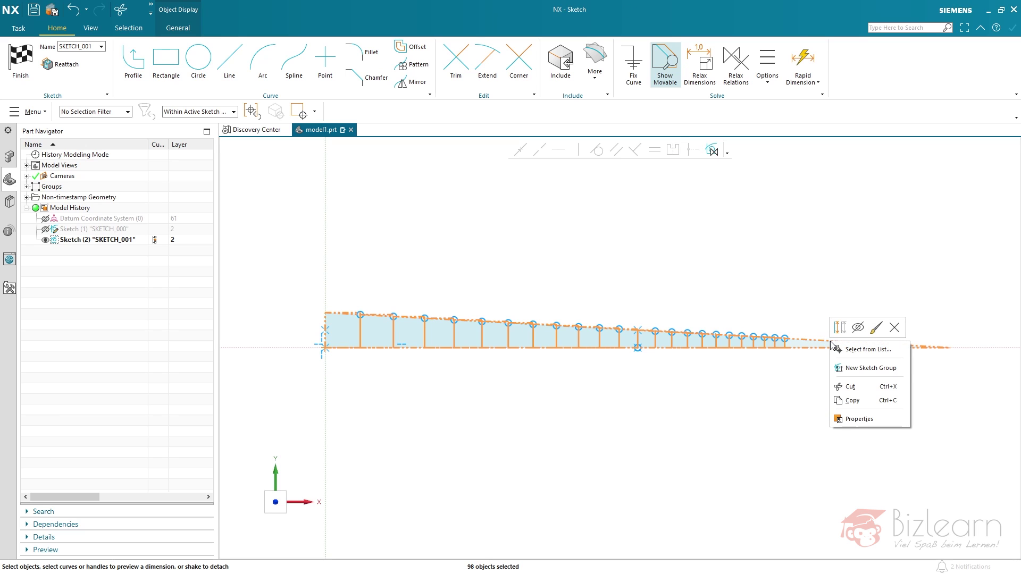
{"action": "left_click", "coordinate": [864, 367]}
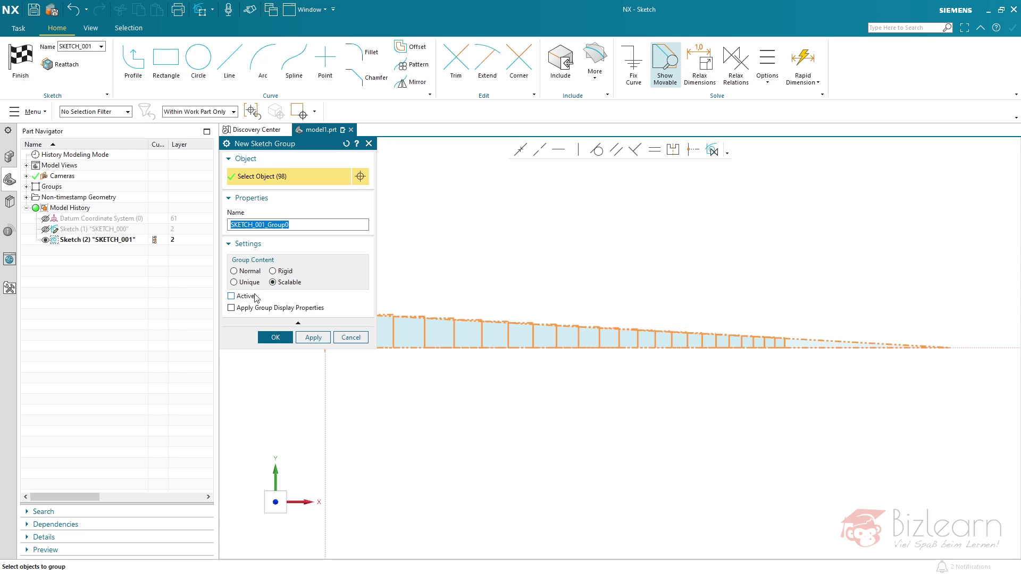
{"action": "middle_click", "coordinate": [510, 264]}
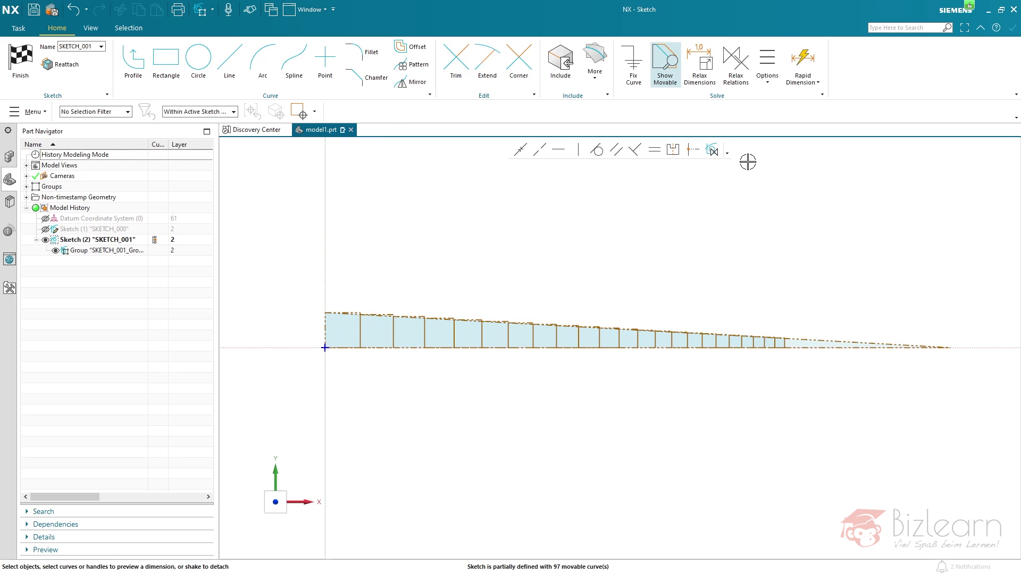
Toggle Display Persistent Relations, dimension the group at 635, and finish the sketch.
{"action": "left_click", "coordinate": [770, 75]}
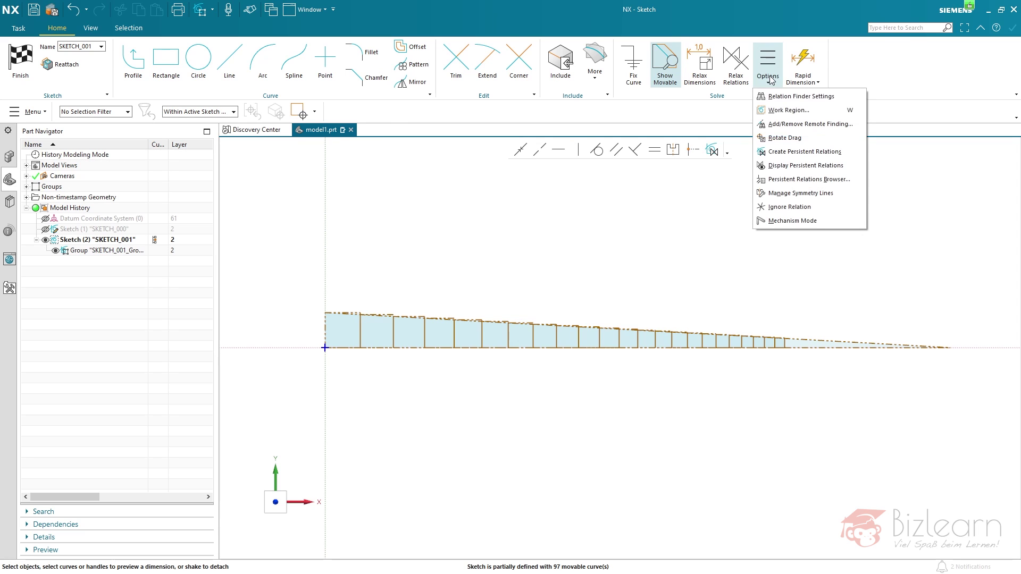
{"action": "left_click", "coordinate": [790, 165]}
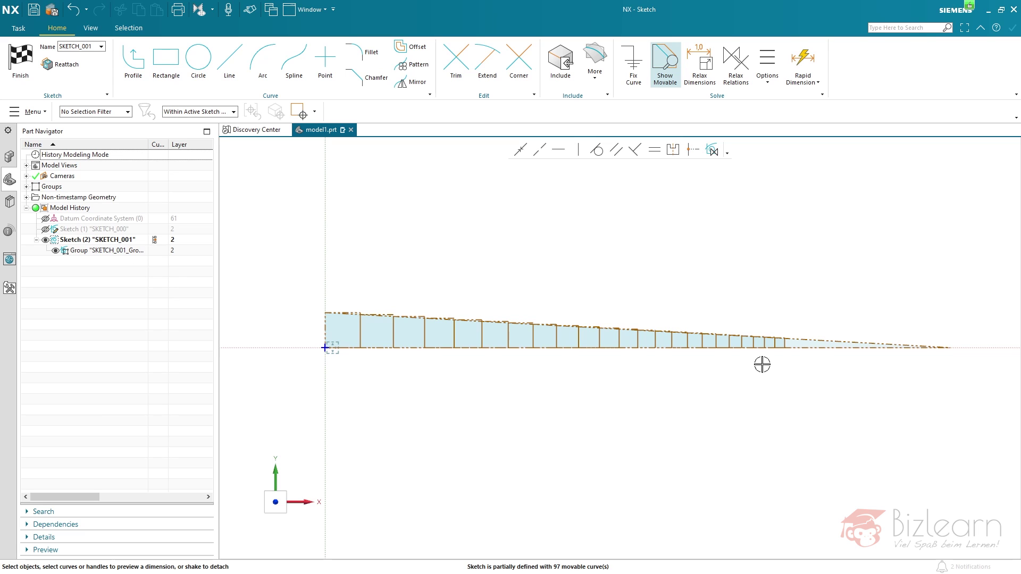
{"action": "left_click", "coordinate": [813, 349]}
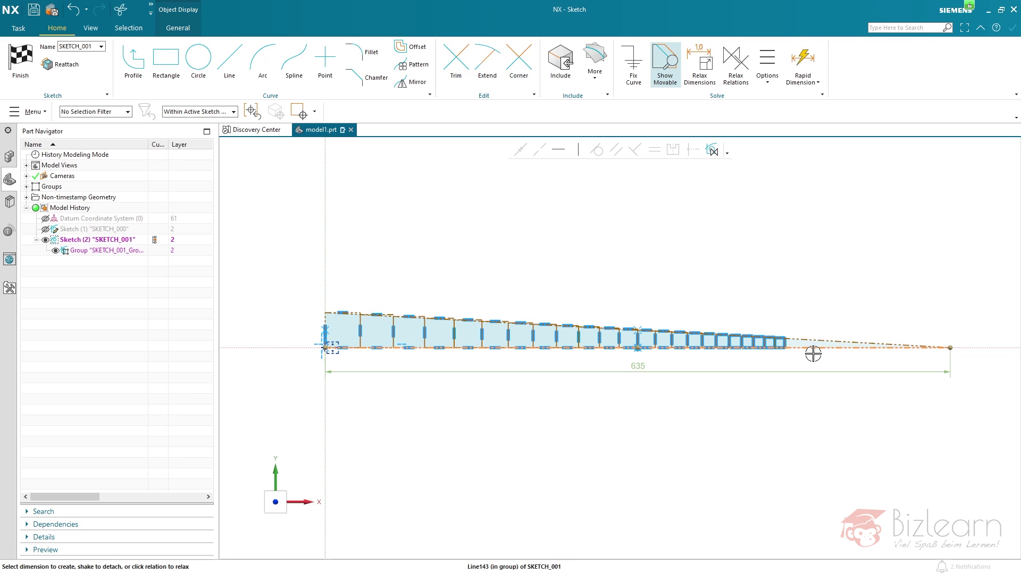
{"action": "left_click", "coordinate": [689, 368]}
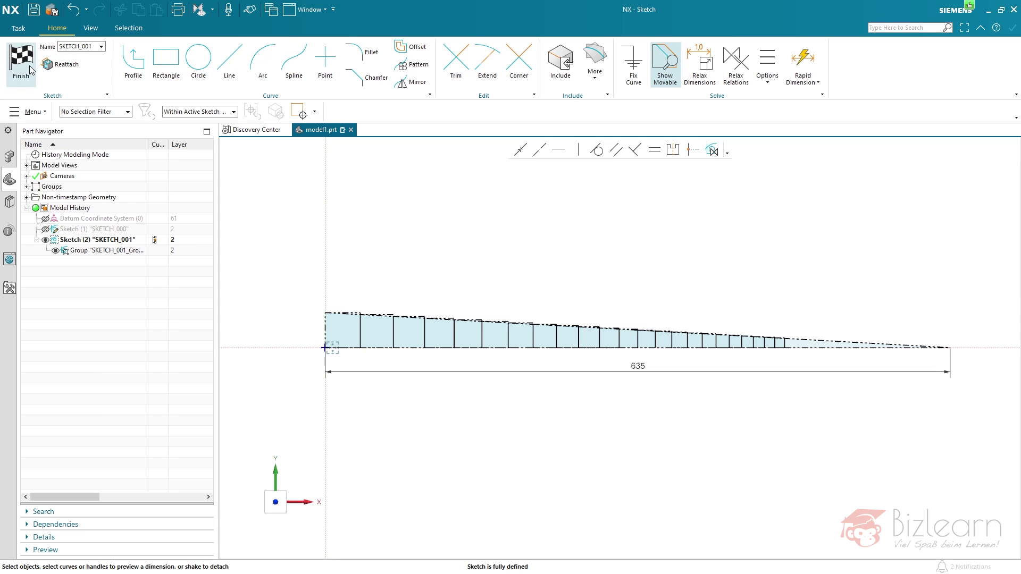
{"action": "double_click", "coordinate": [130, 240]}
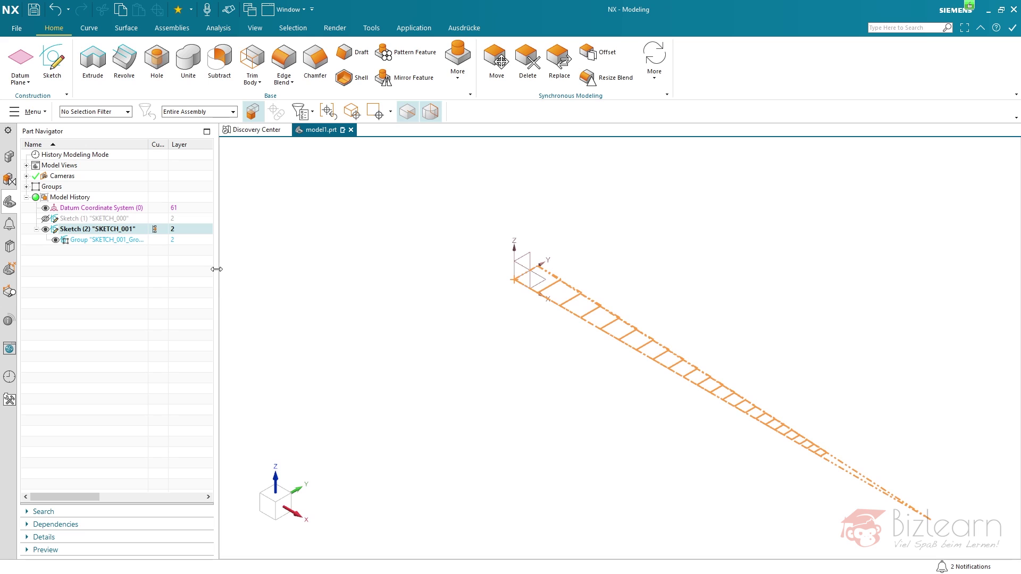
Widen the Part Navigator to show status columns, collapse SKETCH_001, and open SKETCH_000 for editing.
{"action": "left_click_drag", "start_coordinate": [217, 269], "coordinate": [468, 269]}
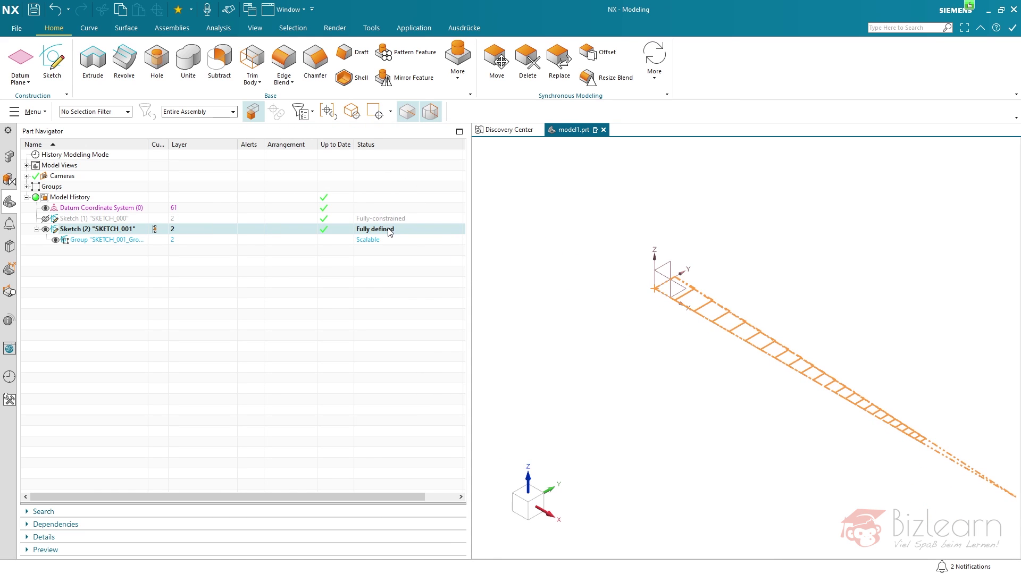
{"action": "left_click", "coordinate": [37, 229]}
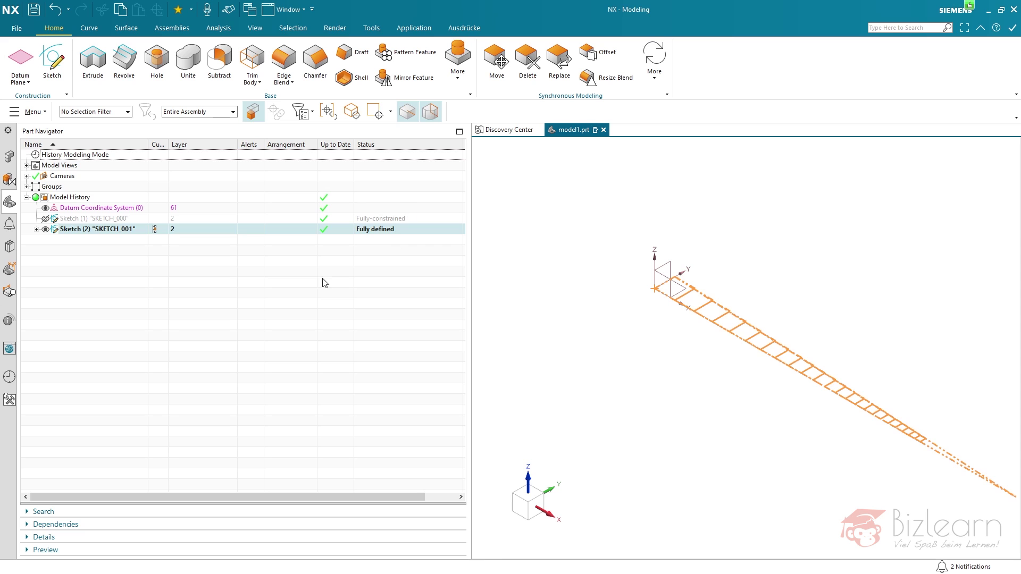
{"action": "left_click", "coordinate": [119, 269]}
{"action": "double_click", "coordinate": [110, 218]}
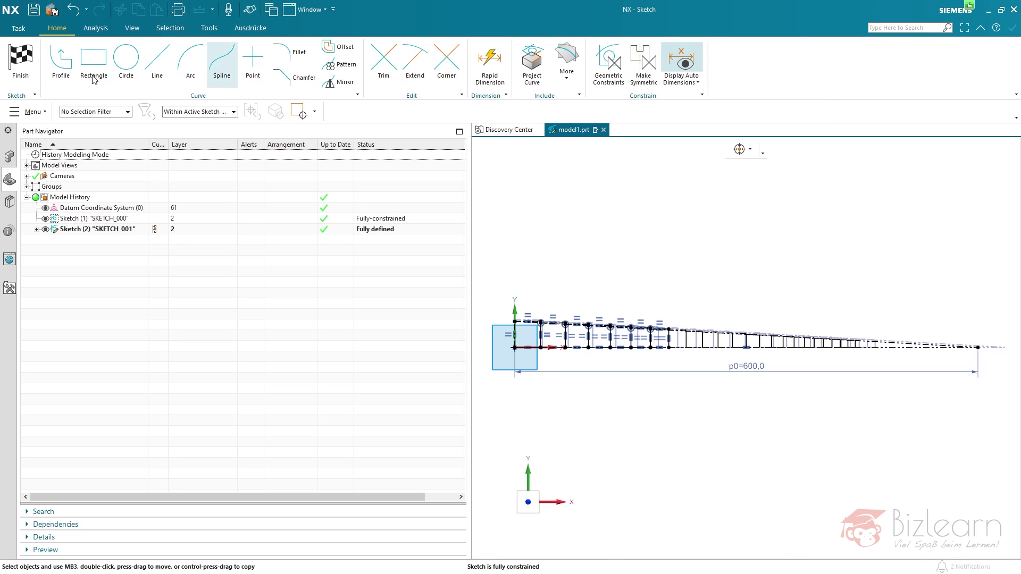
Finish SKETCH_000 and select its sketch feature in the graphics area.
{"action": "left_click", "coordinate": [20, 60]}
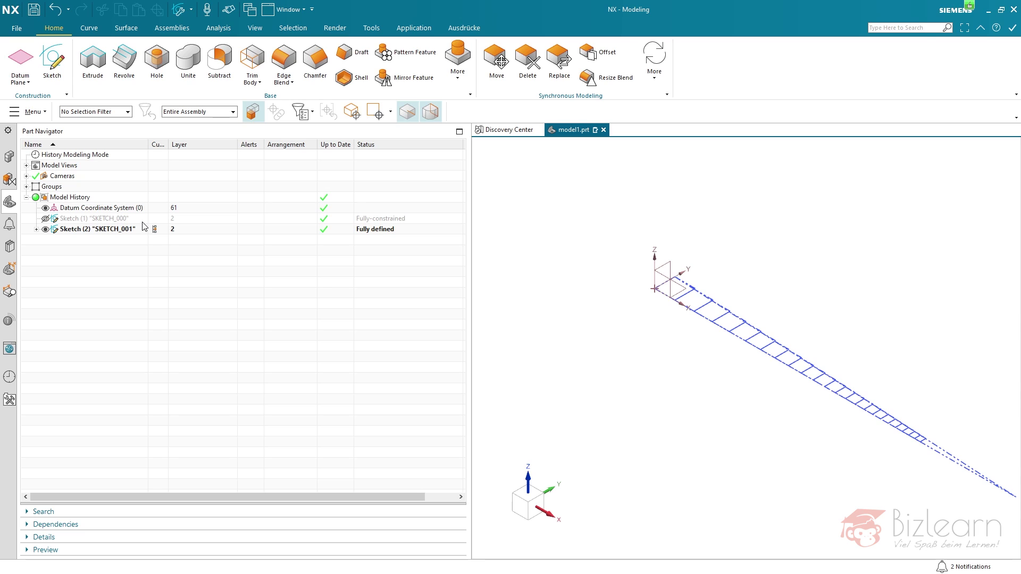
{"action": "left_click", "coordinate": [363, 220]}
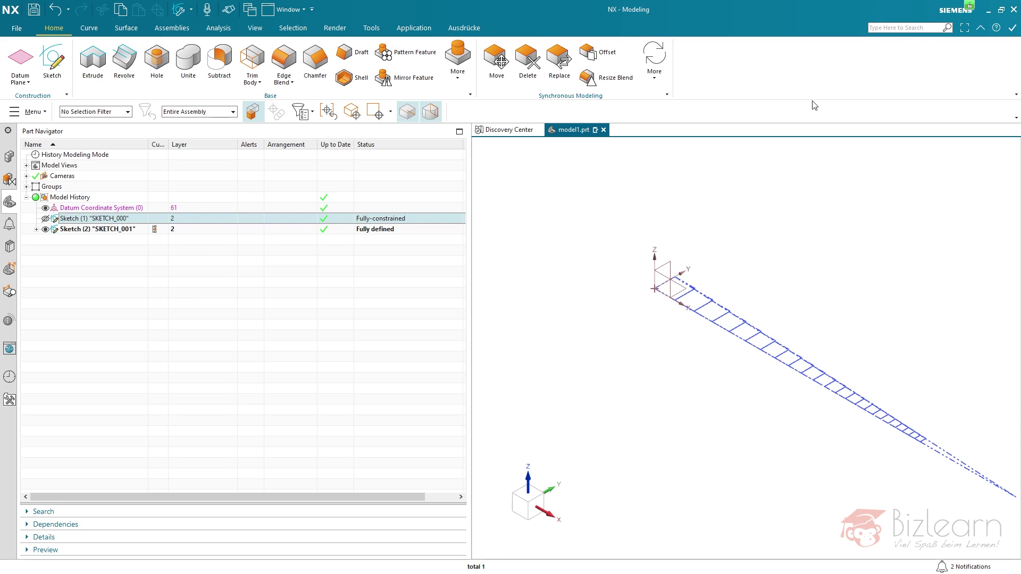
Search 'renew' to launch Renew Feature and choose SKETCH_000 for updating.
{"action": "left_click", "coordinate": [875, 29]}
{"action": "type", "text": "renew"}
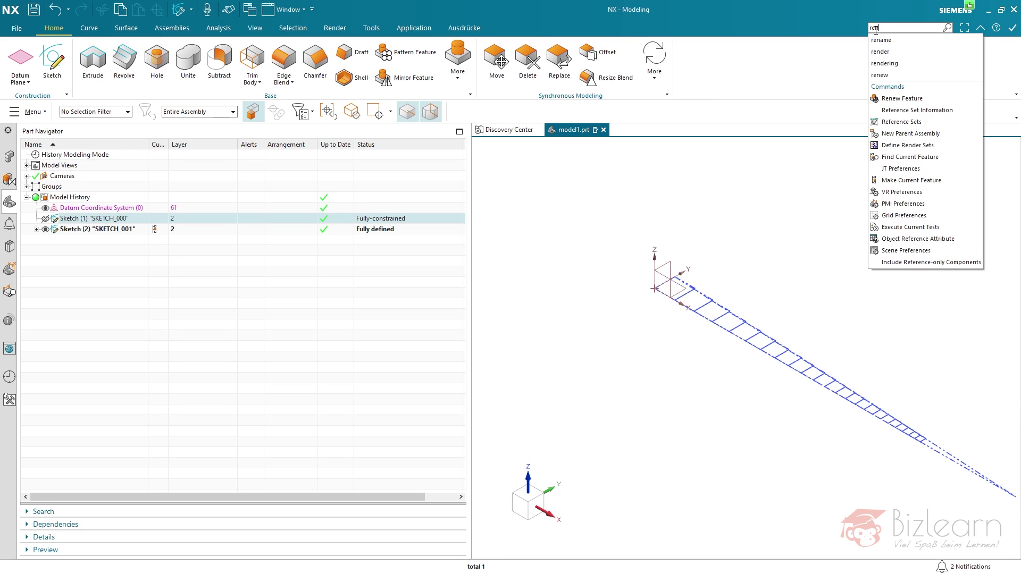
{"action": "left_click", "coordinate": [922, 53]}
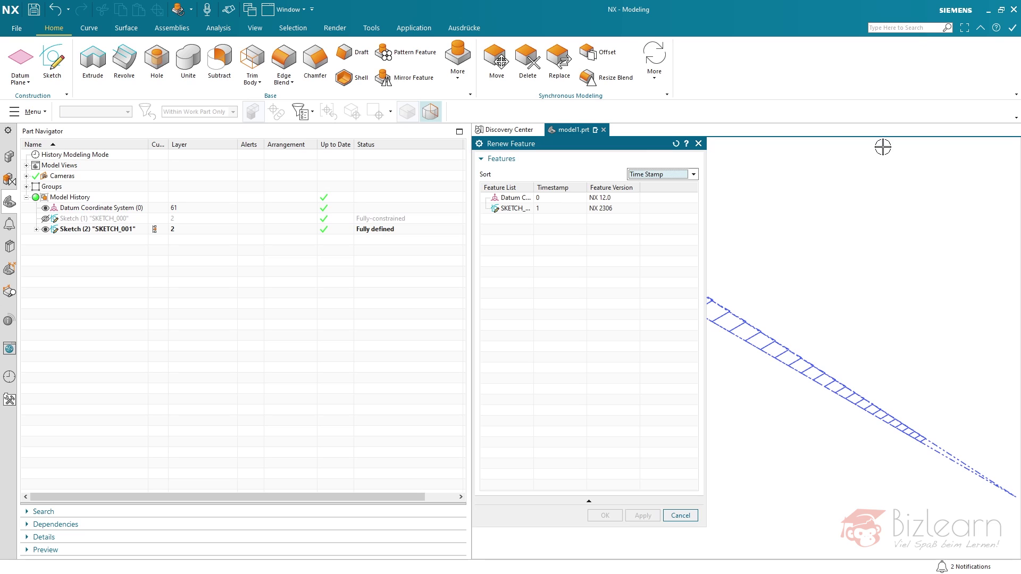
{"action": "left_click", "coordinate": [530, 208]}
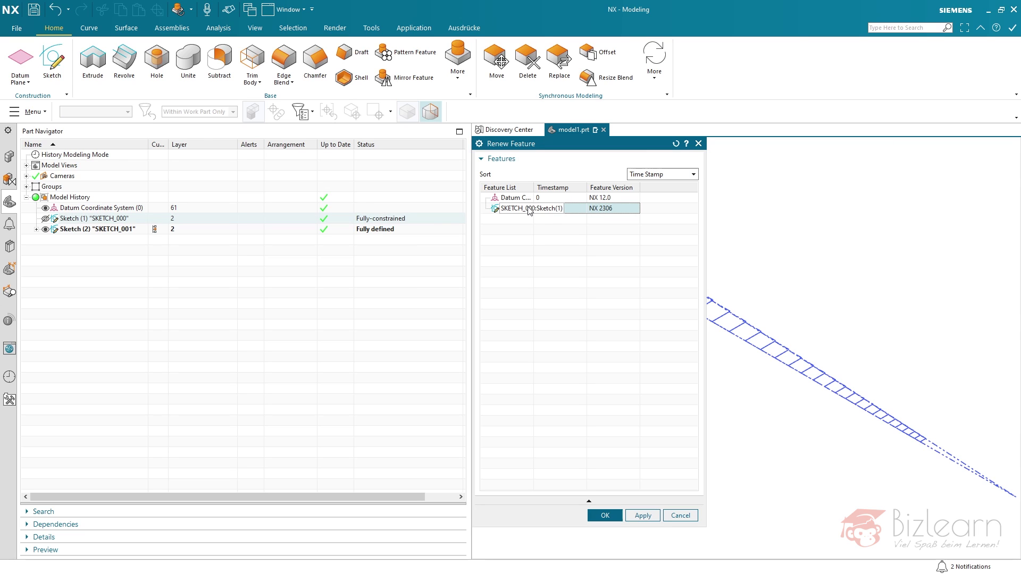